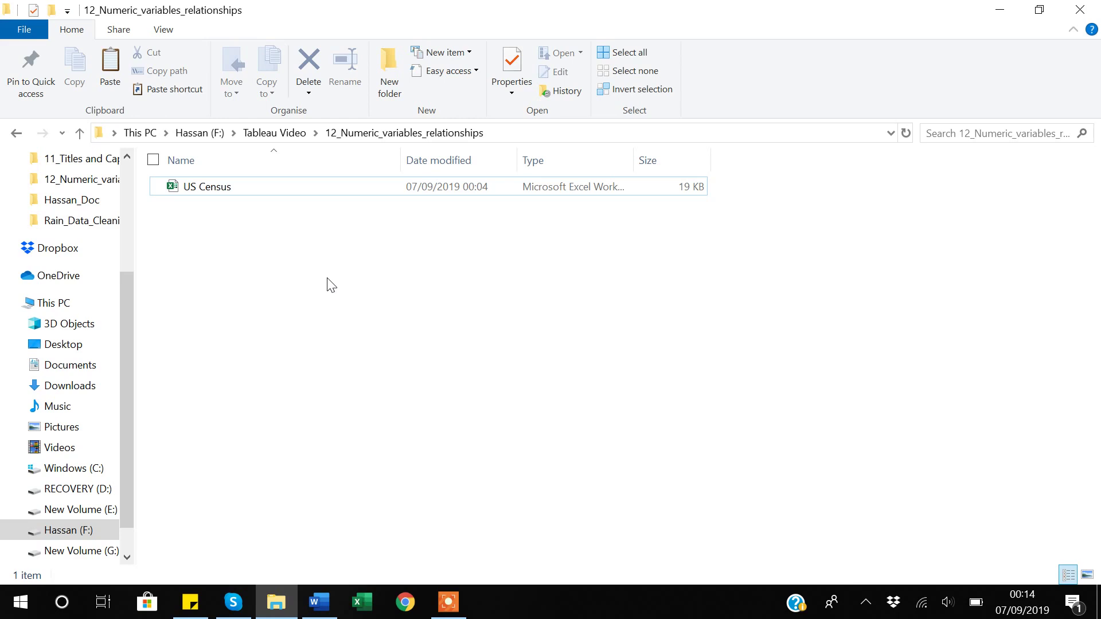
Open the US Census workbook in Excel and jump through the state rows to the bottom and back
click(213, 192)
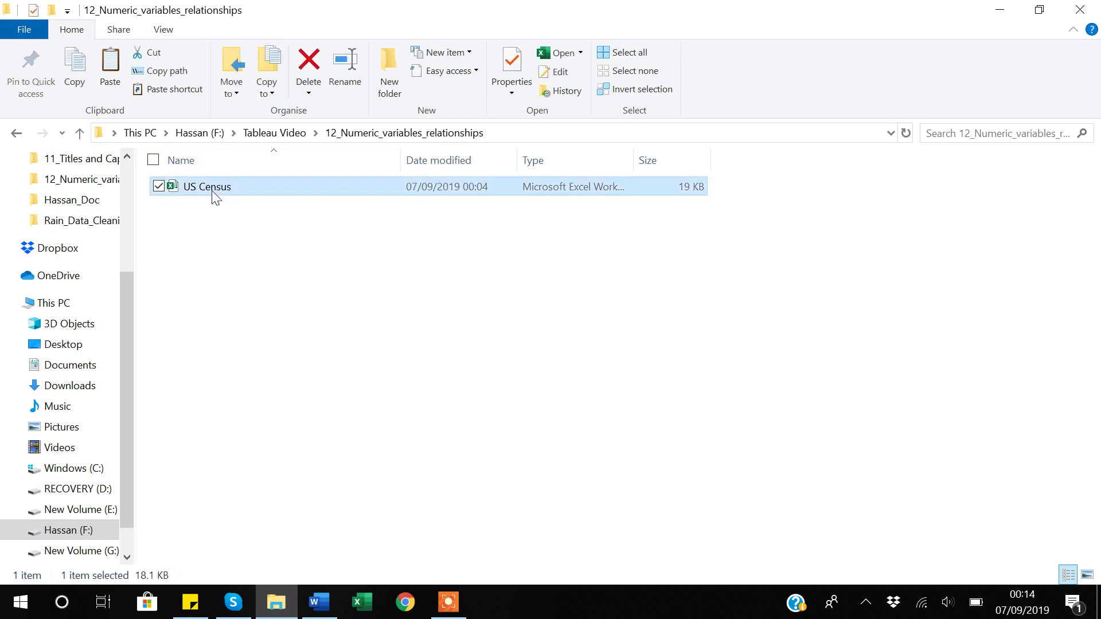
double_click(212, 191)
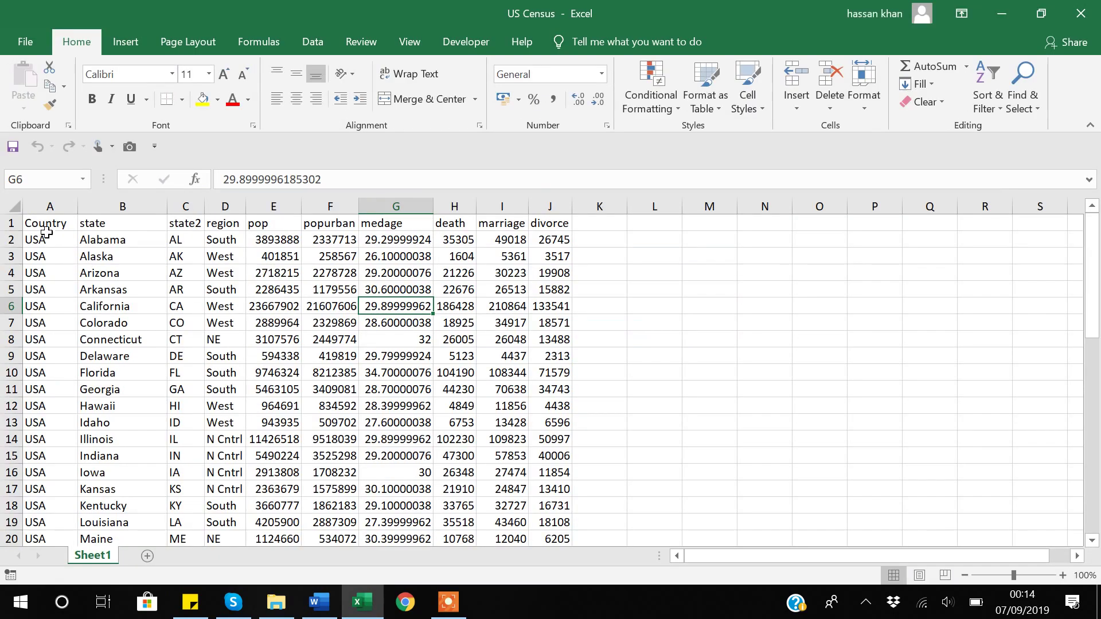
click(47, 228)
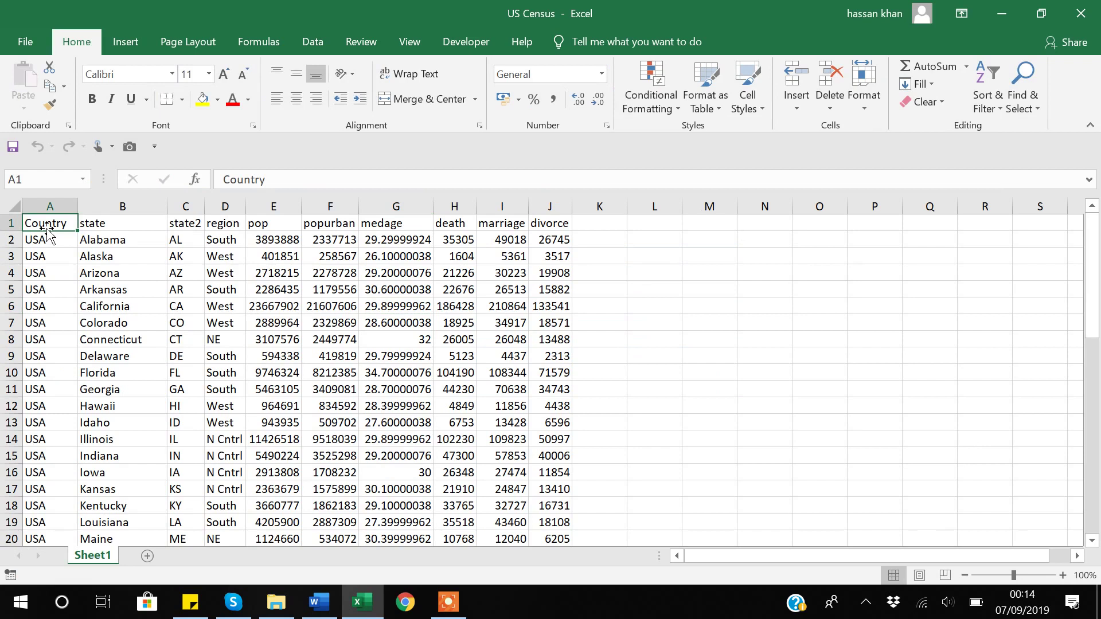
key(Down)
key(ctrl+Down)
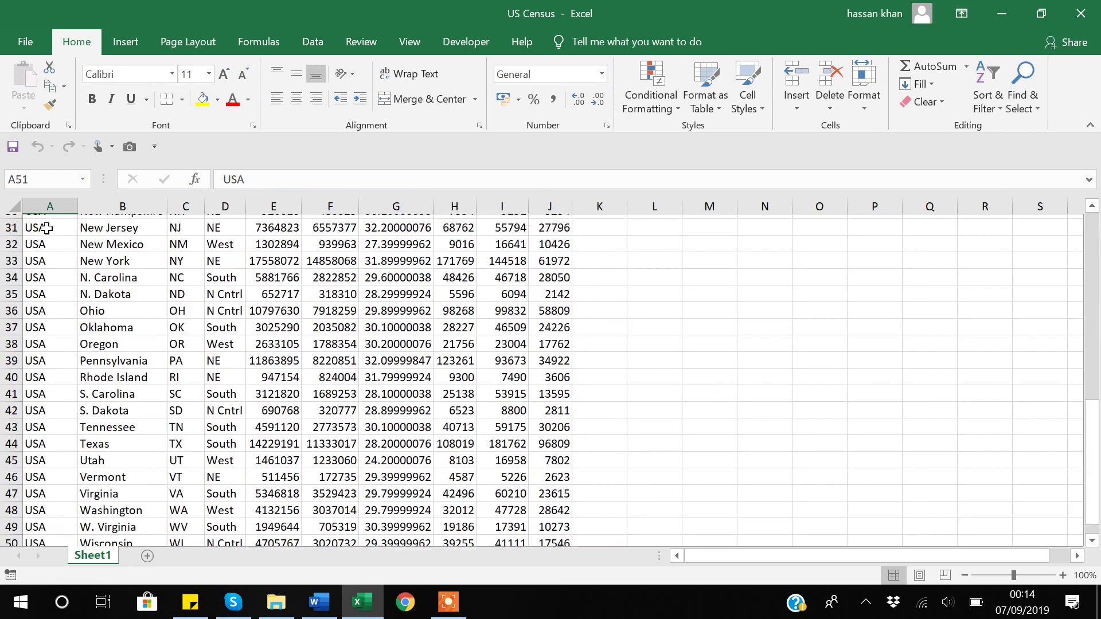
key(ctrl+Up)
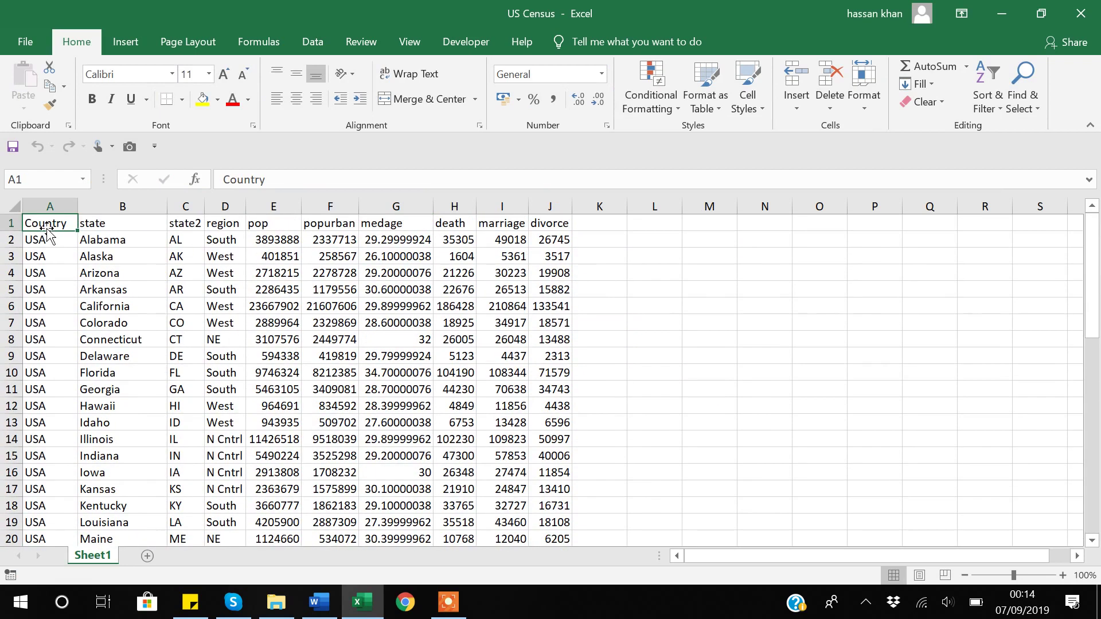
Check the first values of the state, state2 and region columns (Alabama, its abbreviation, South)
key(Right)
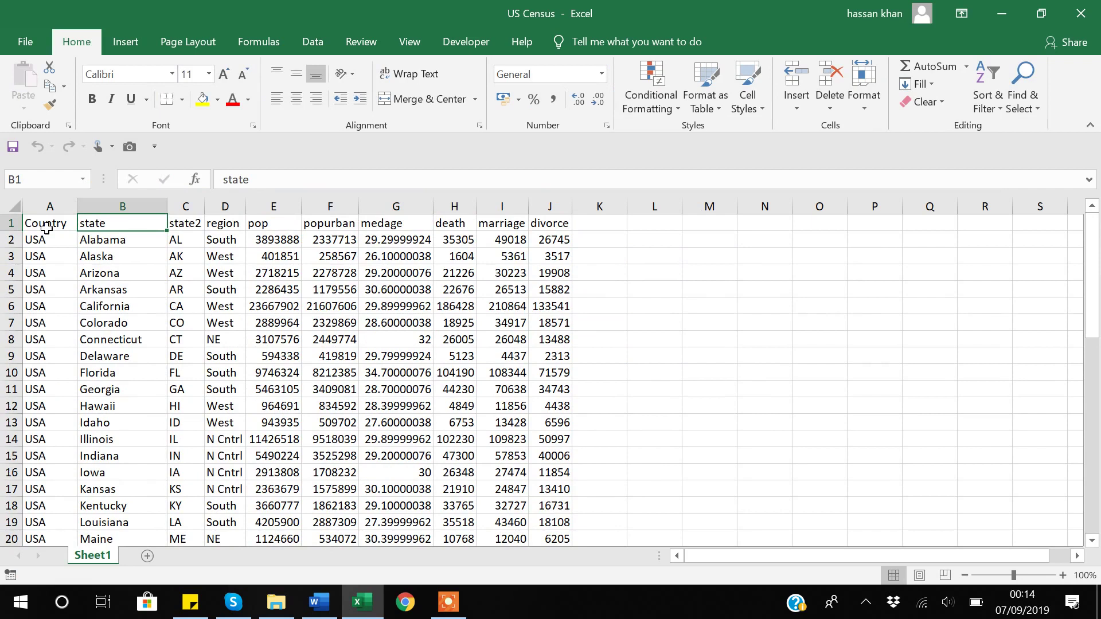
key(Down)
key(Up)
key(Right)
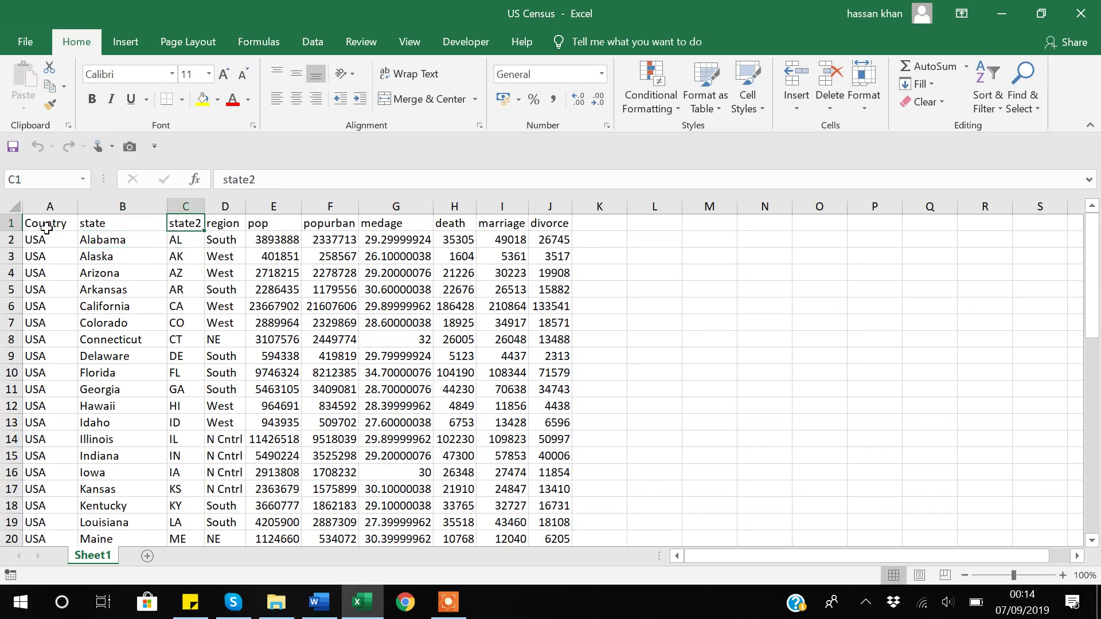
key(Down)
key(Left)
key(Left)
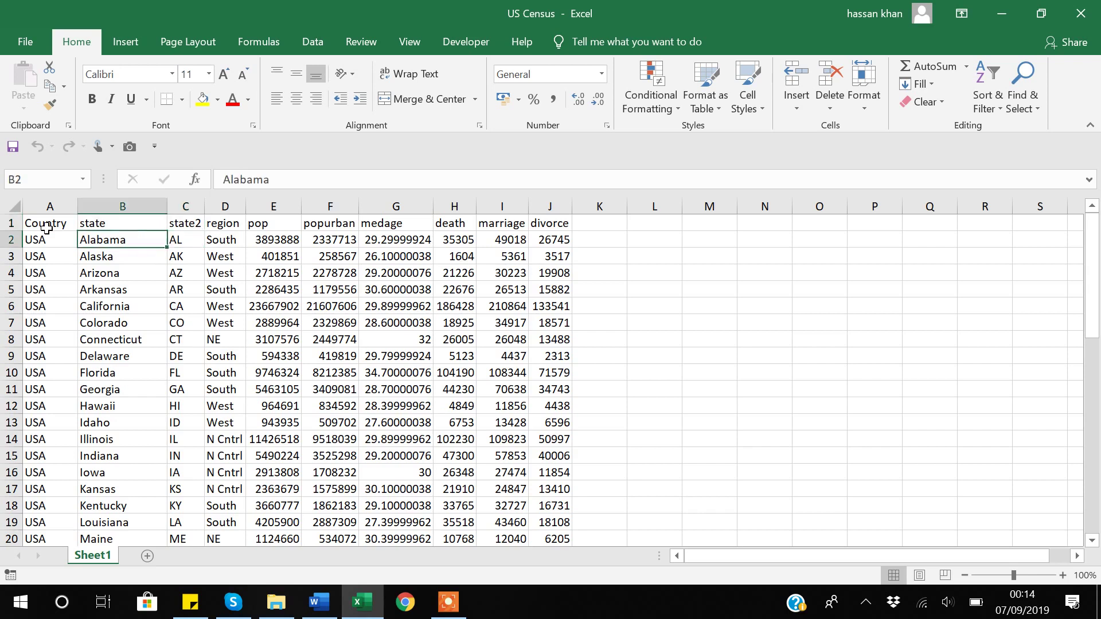
key(Right)
key(Right)
key(Up)
key(Right)
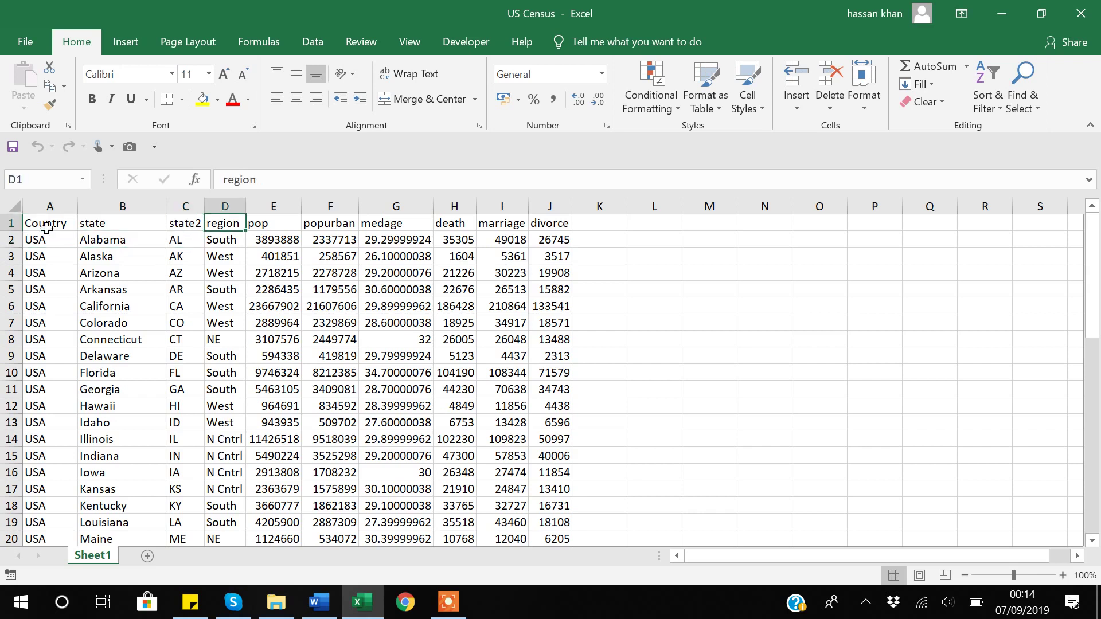
key(Down)
key(Up)
Select the pop, popurban and medage headers to inspect them, then minimize Excel
key(Right)
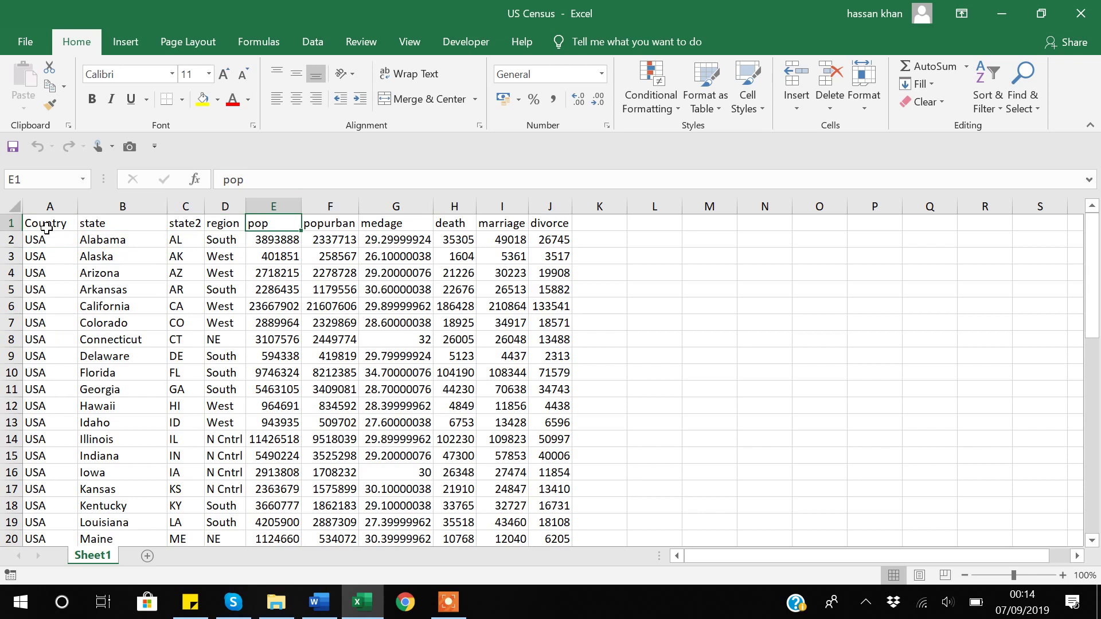
key(shift+Right)
key(shift+Right)
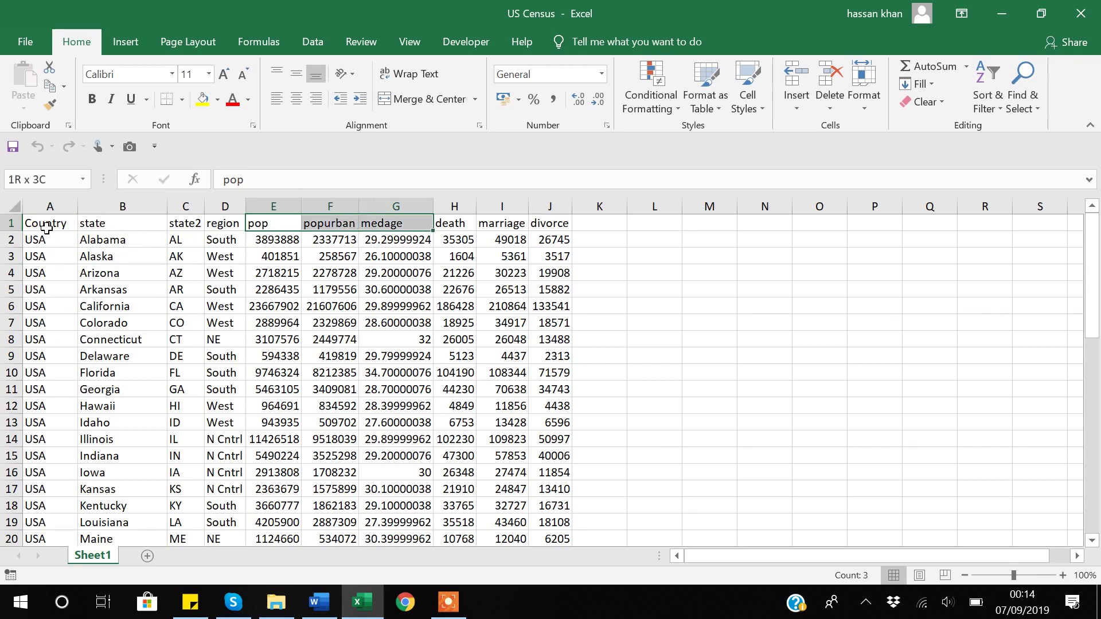
key(shift+Right)
key(shift+Right)
key(shift+Right)
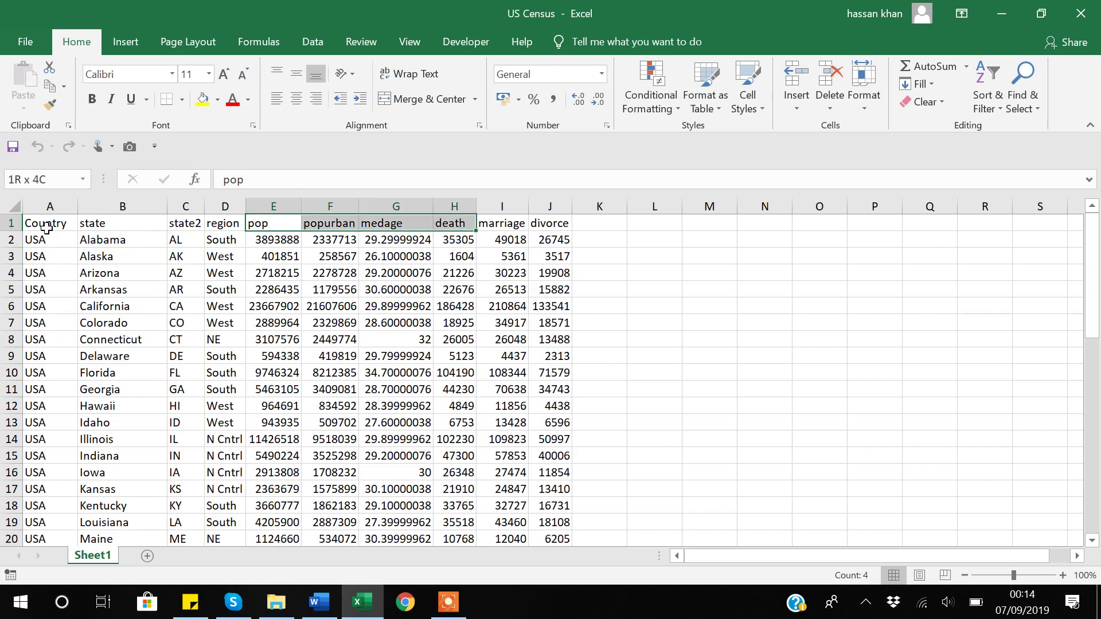
click(618, 310)
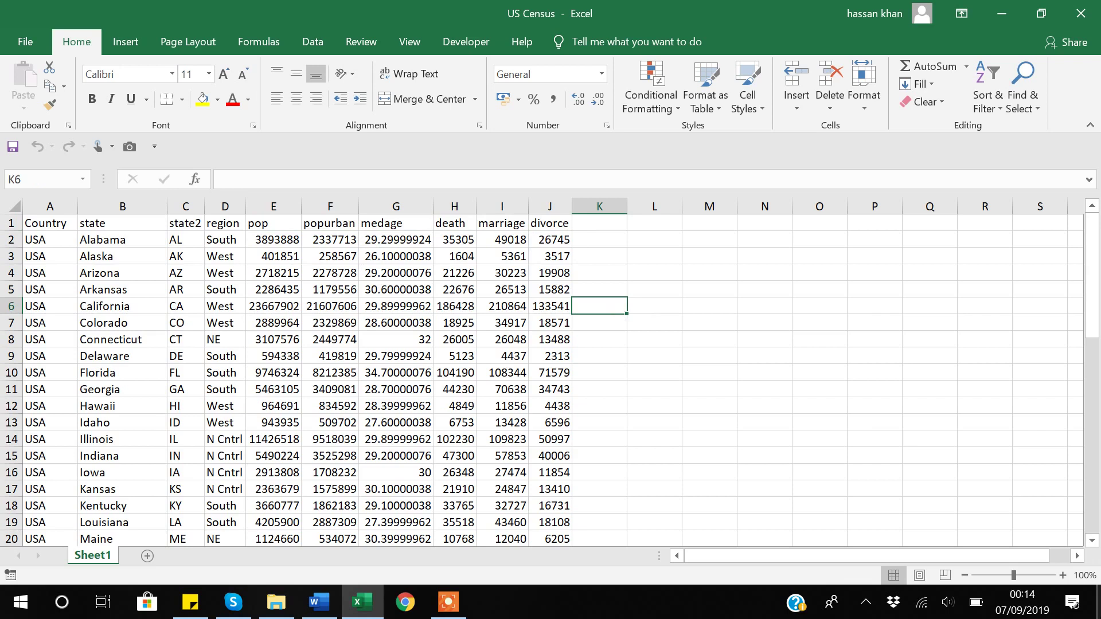
click(1098, 602)
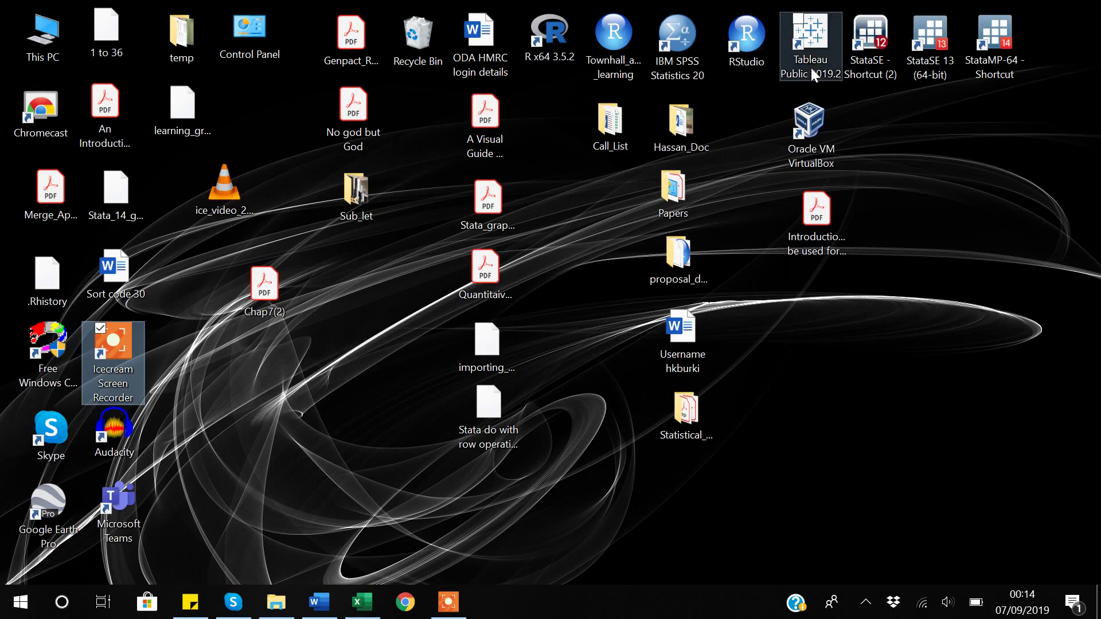
Launch Tableau Public and connect to the US Census workbook through the Microsoft Excel connector
click(814, 50)
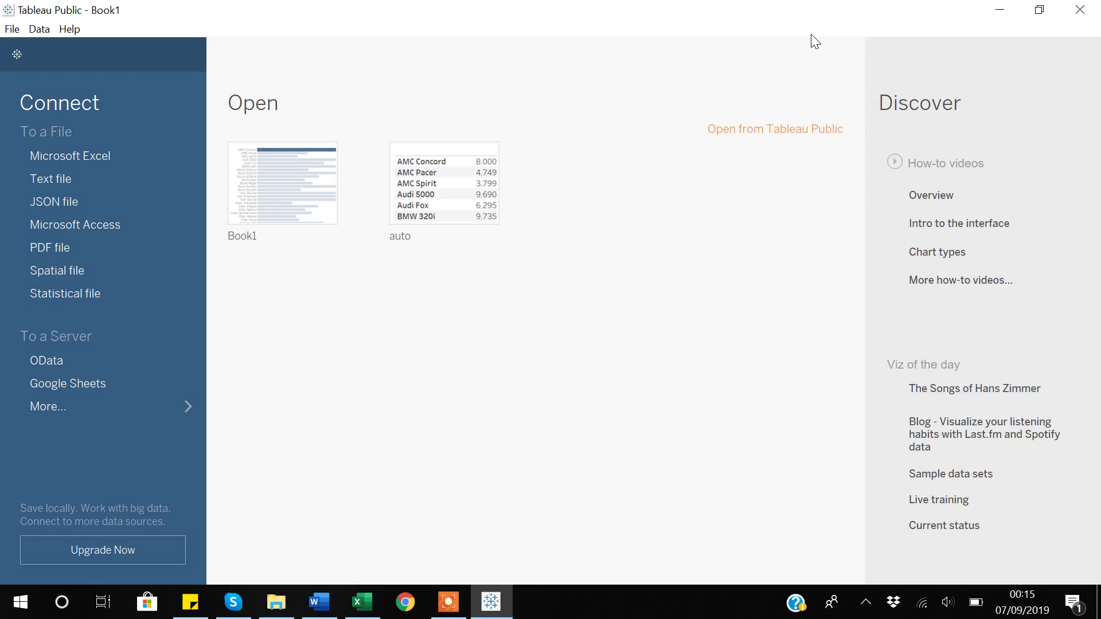
click(75, 159)
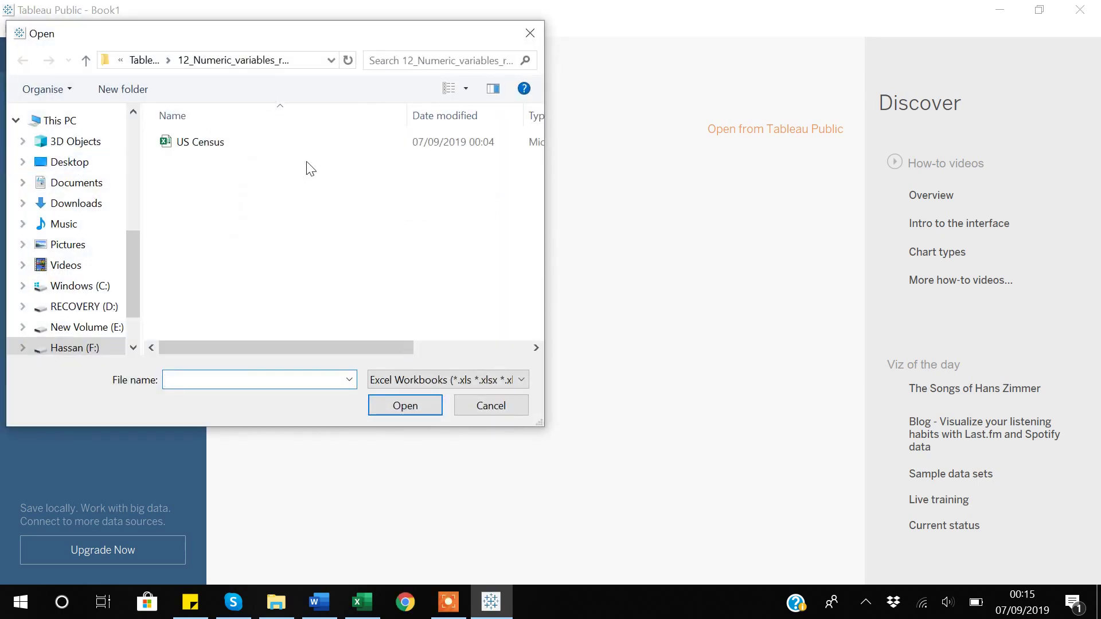
click(201, 143)
click(401, 404)
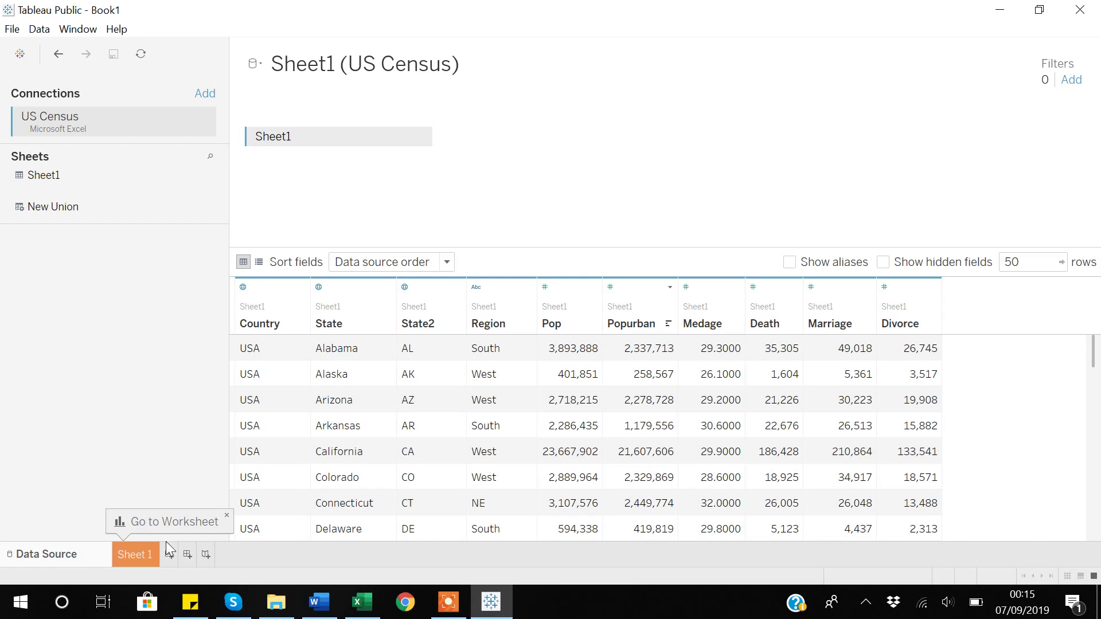
On Sheet 1, put Pop on Columns to show a single SUM(Pop) bar
click(132, 555)
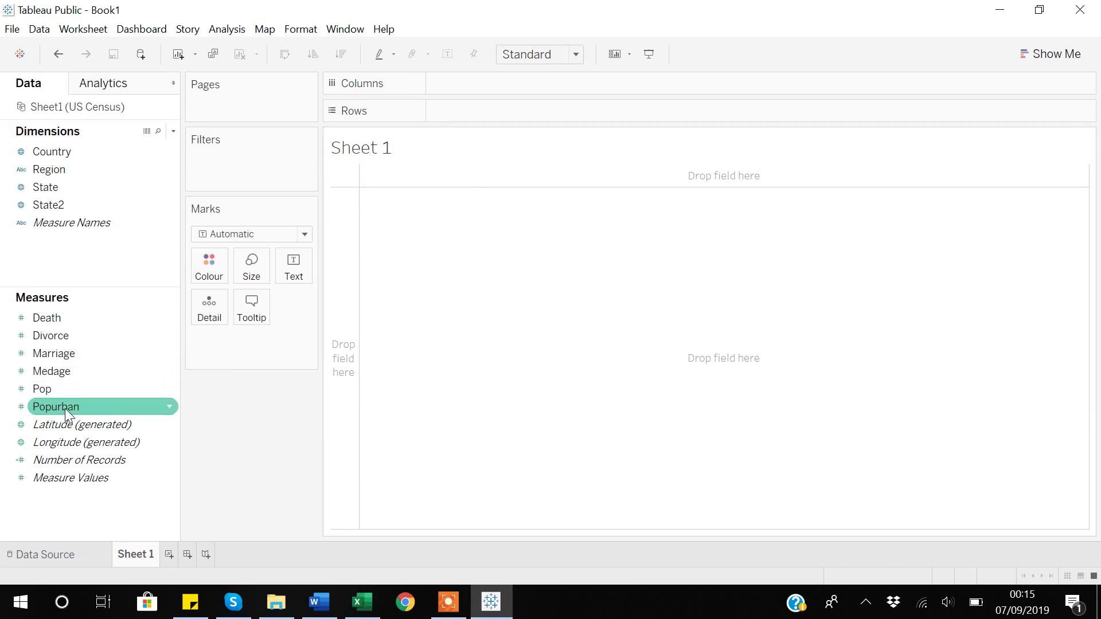
mouse_move(47, 391)
mouse_down()
mouse_move(408, 270)
mouse_move(497, 85)
mouse_up()
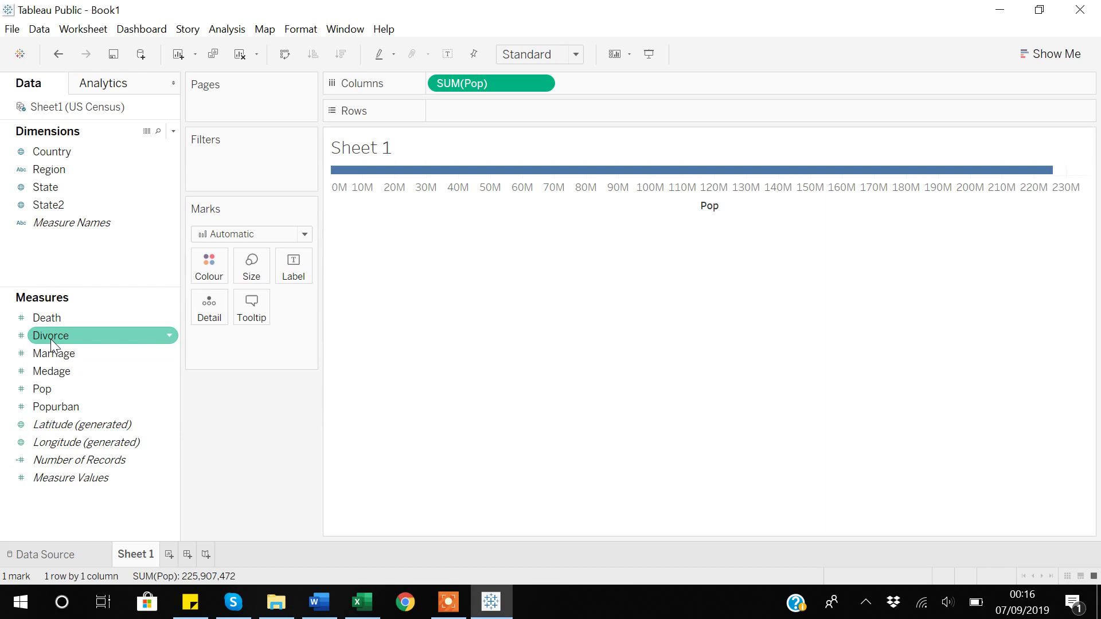
Put Death on Rows so Sheet 1 shows one SUM(Pop) versus SUM(Death) point
drag(52, 319, 488, 122)
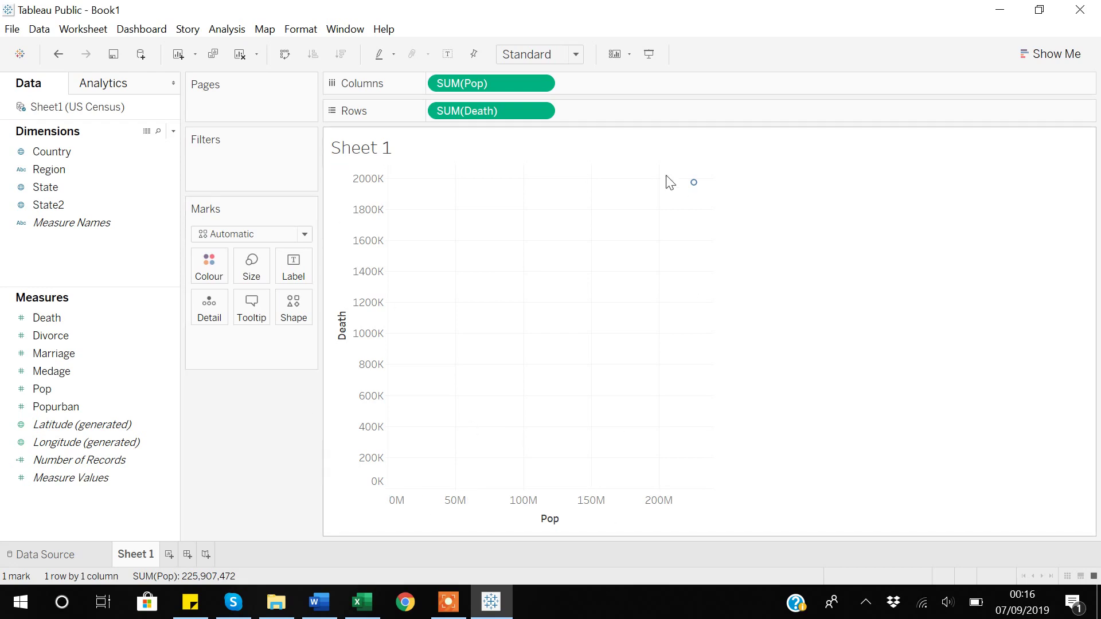
mouse_move(694, 192)
Sum the 50 pop values in Excel and compare the total with Tableau's chart
click(362, 603)
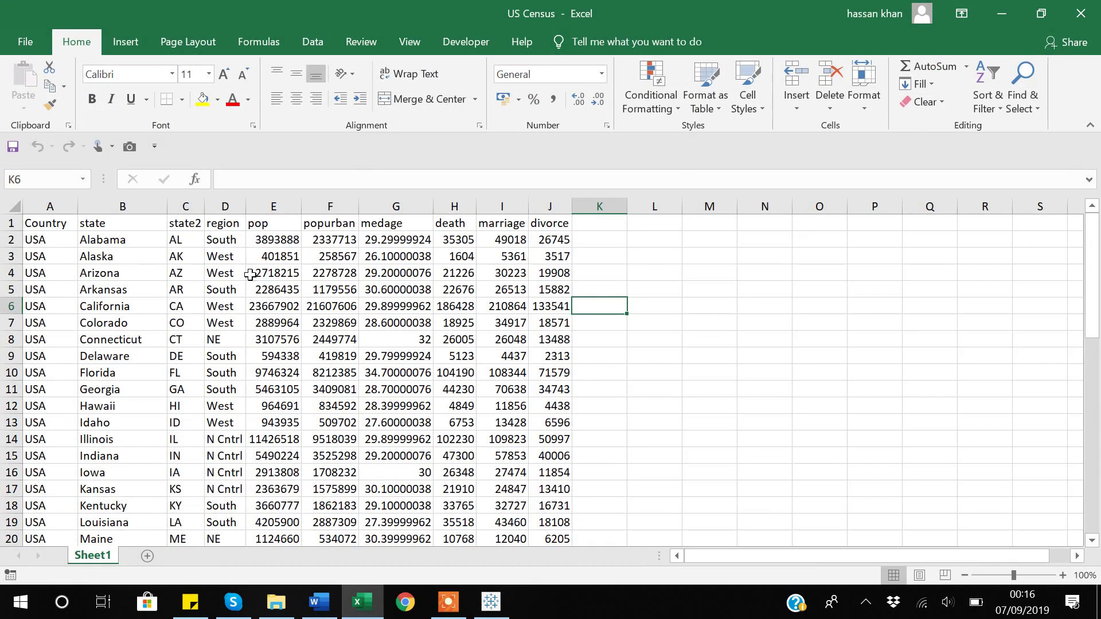
click(267, 239)
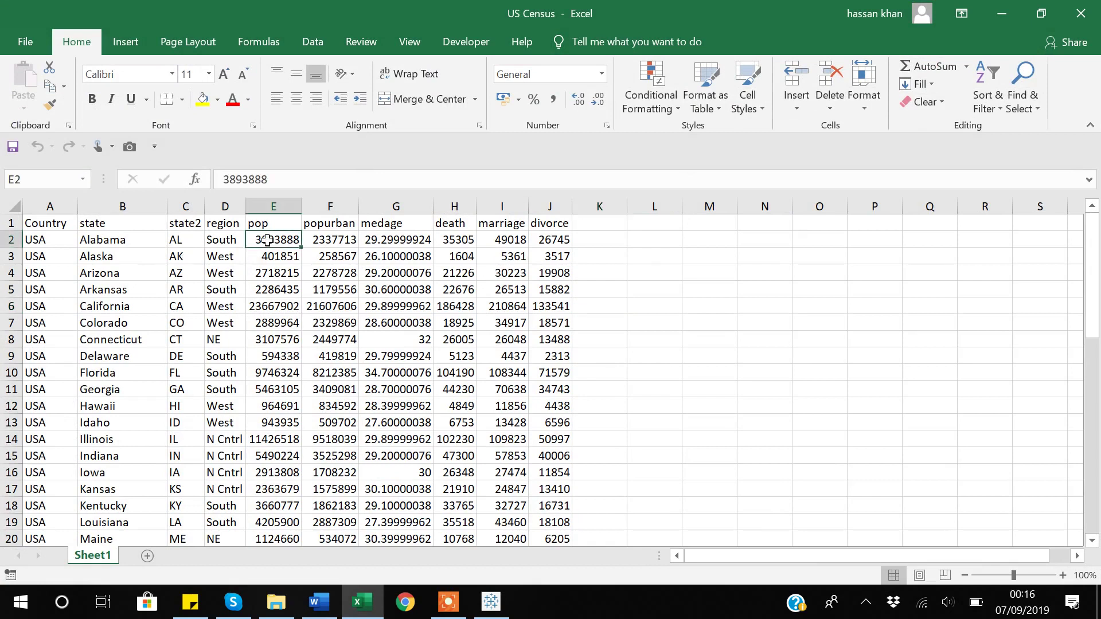
key(ctrl+shift+Down)
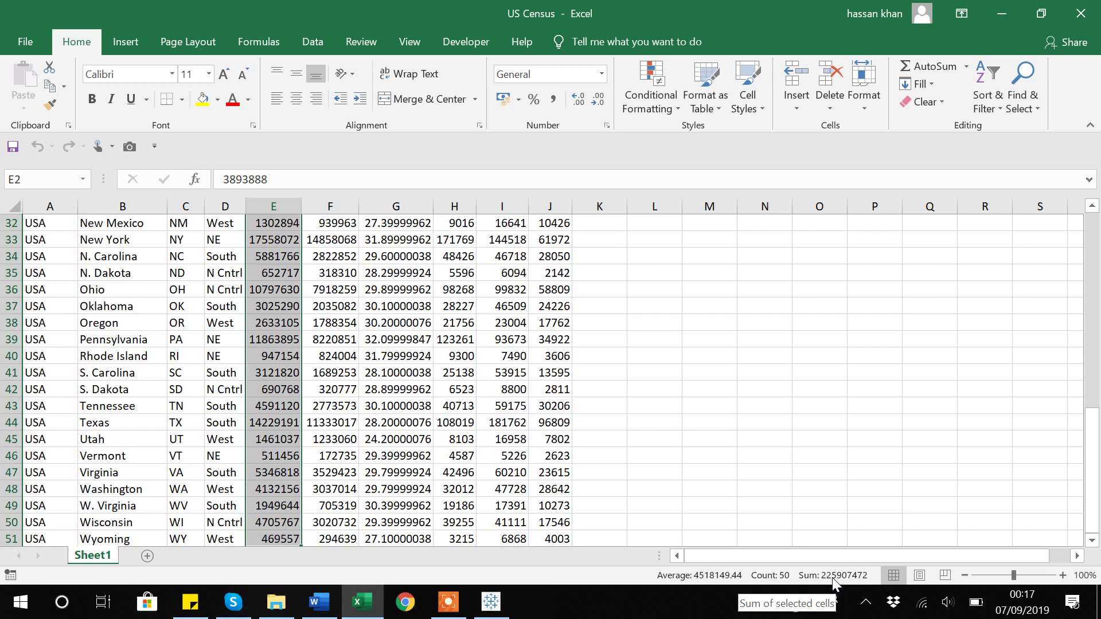
key(alt+Tab)
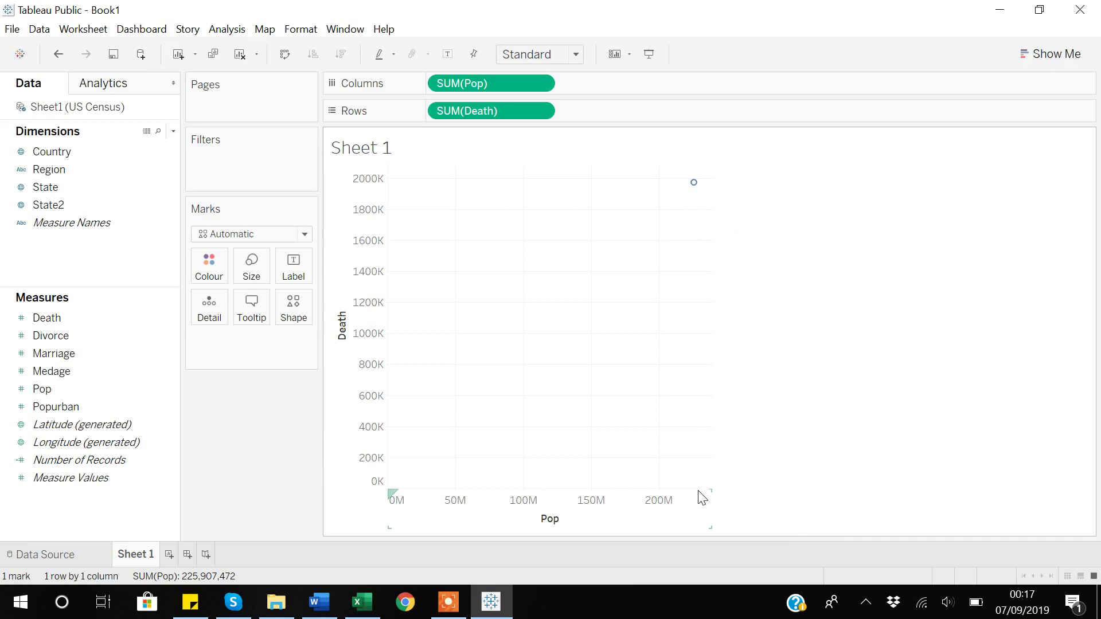
Sum the 50 death values in Excel and compare the total with Tableau's chart
key(alt+Tab)
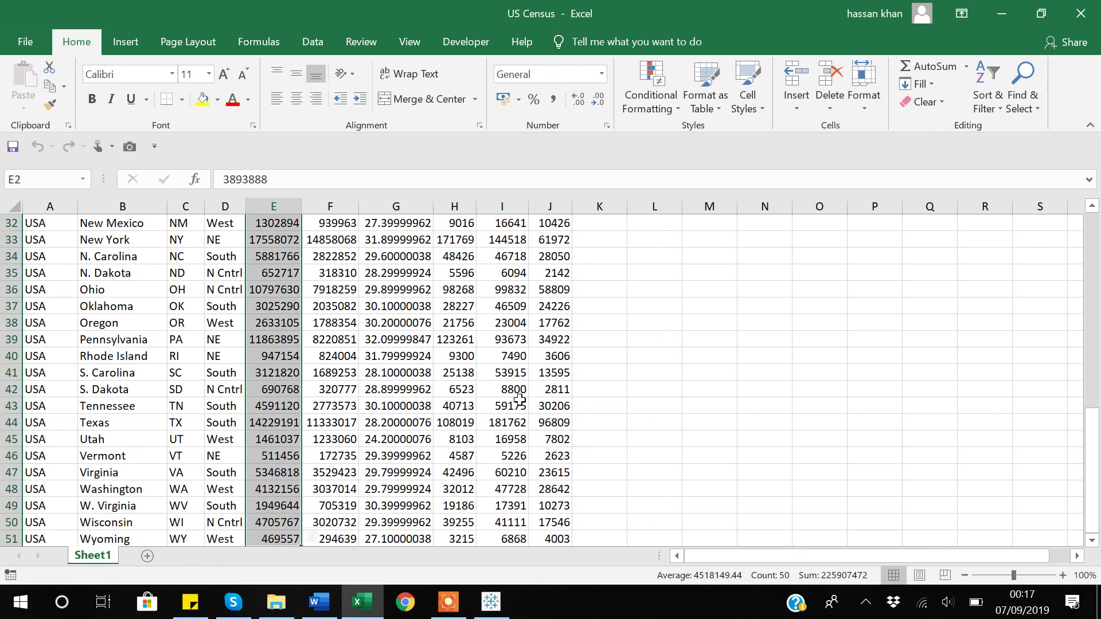
scroll(516, 401, up, 5)
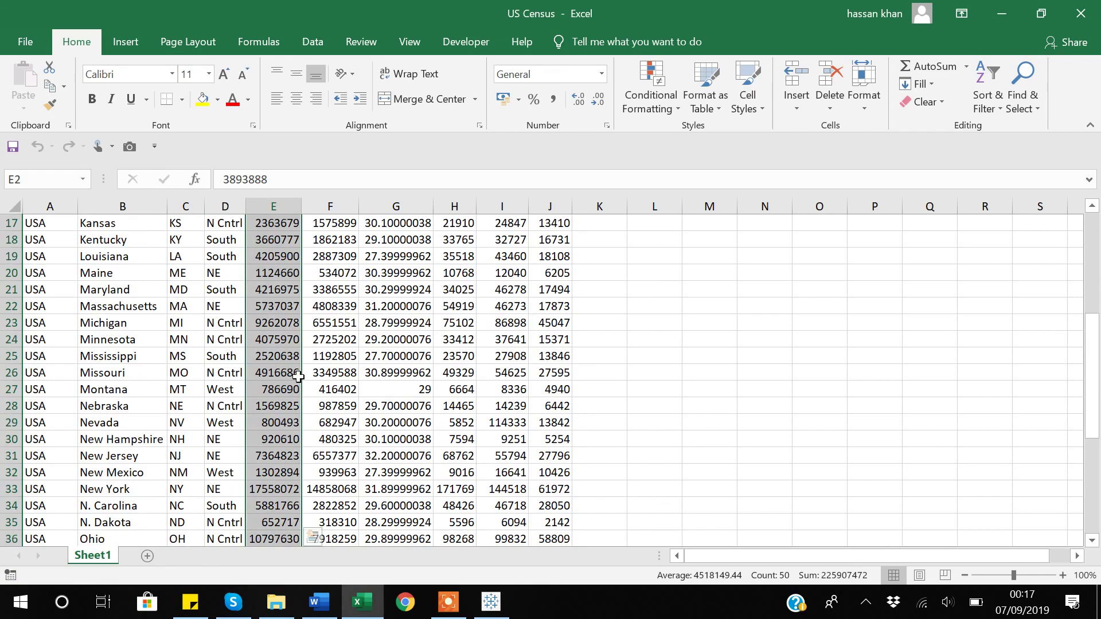
scroll(418, 361, up, 5)
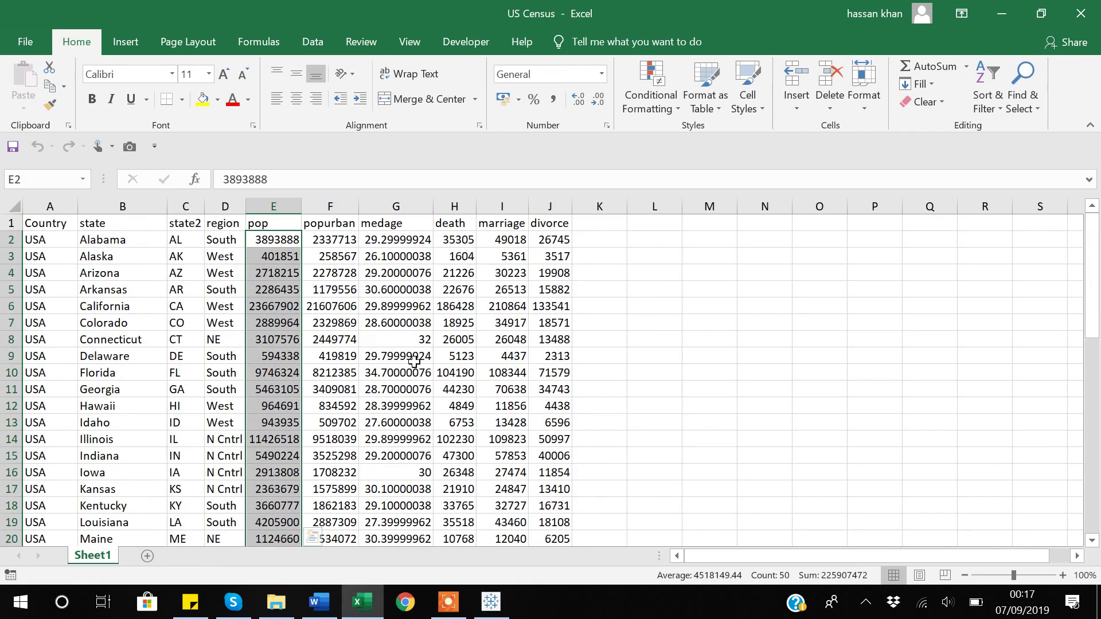
click(467, 241)
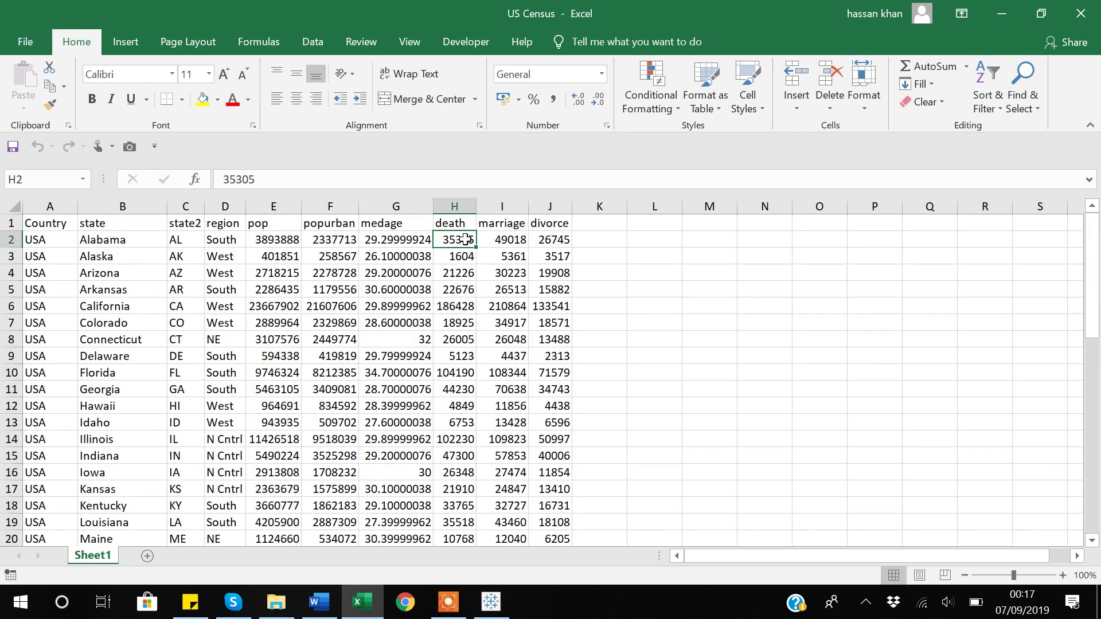
key(ctrl+shift+Down)
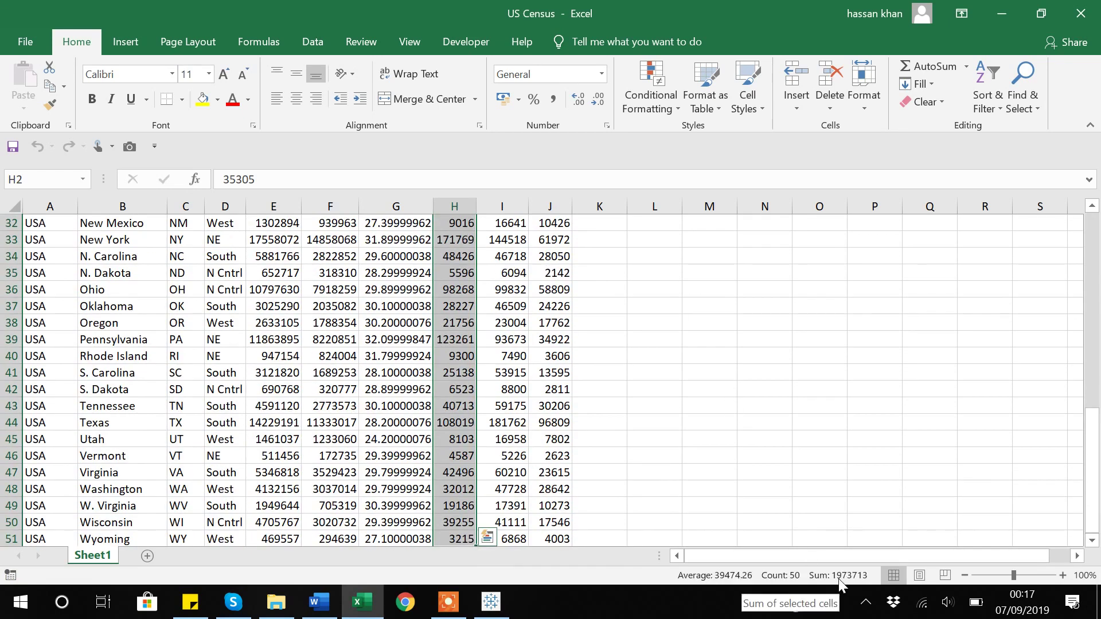
key(alt+Tab)
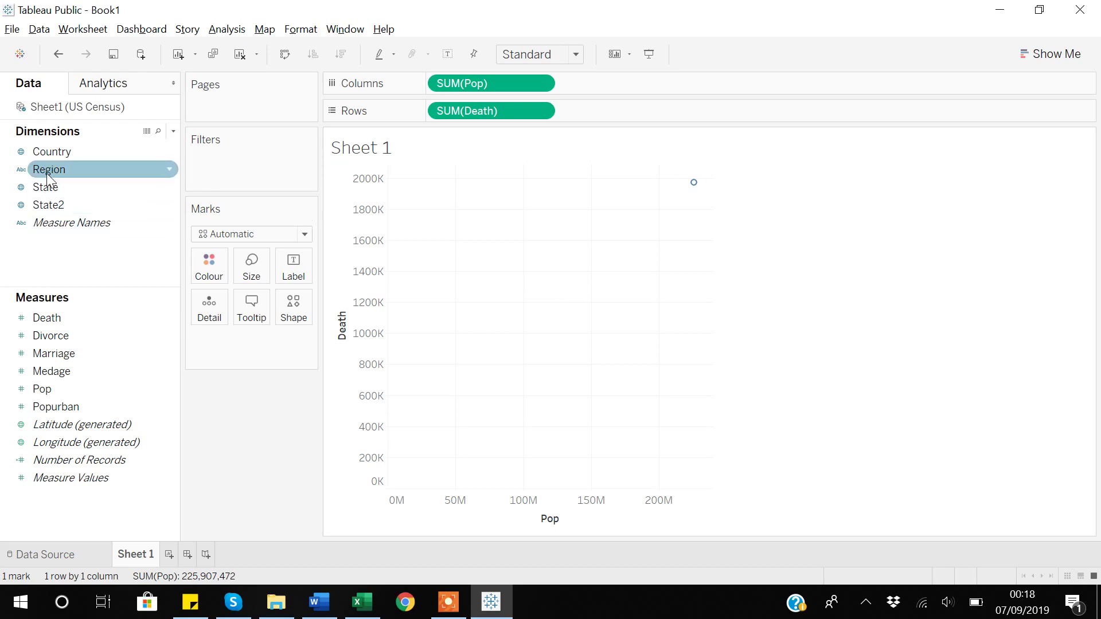
Colour the marks by Region and read the tooltips of the region points
drag(47, 171, 209, 279)
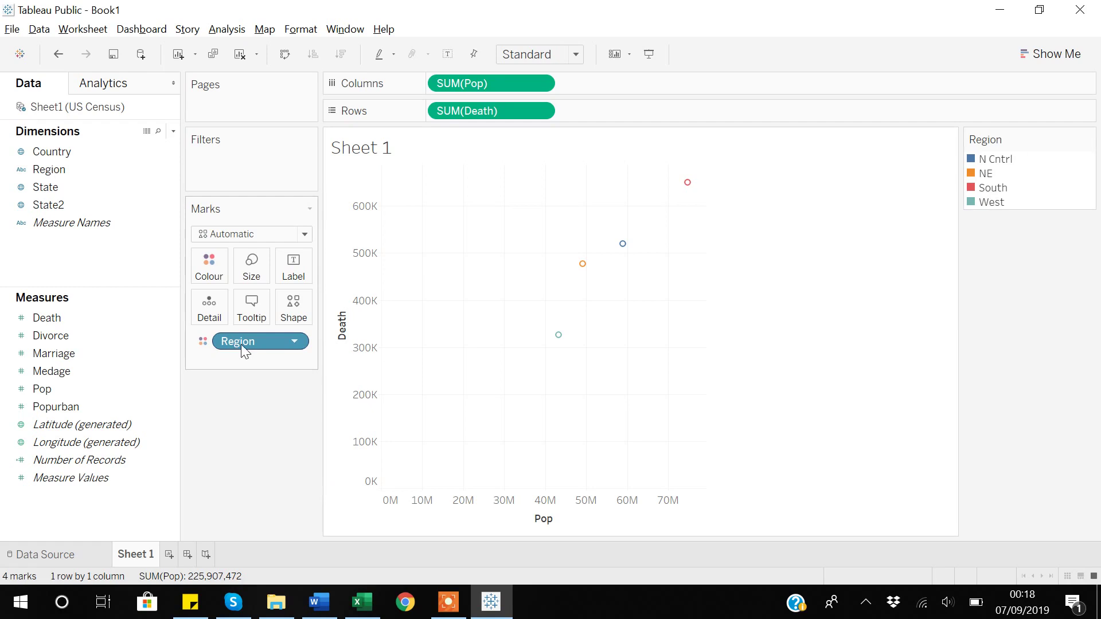
click(39, 175)
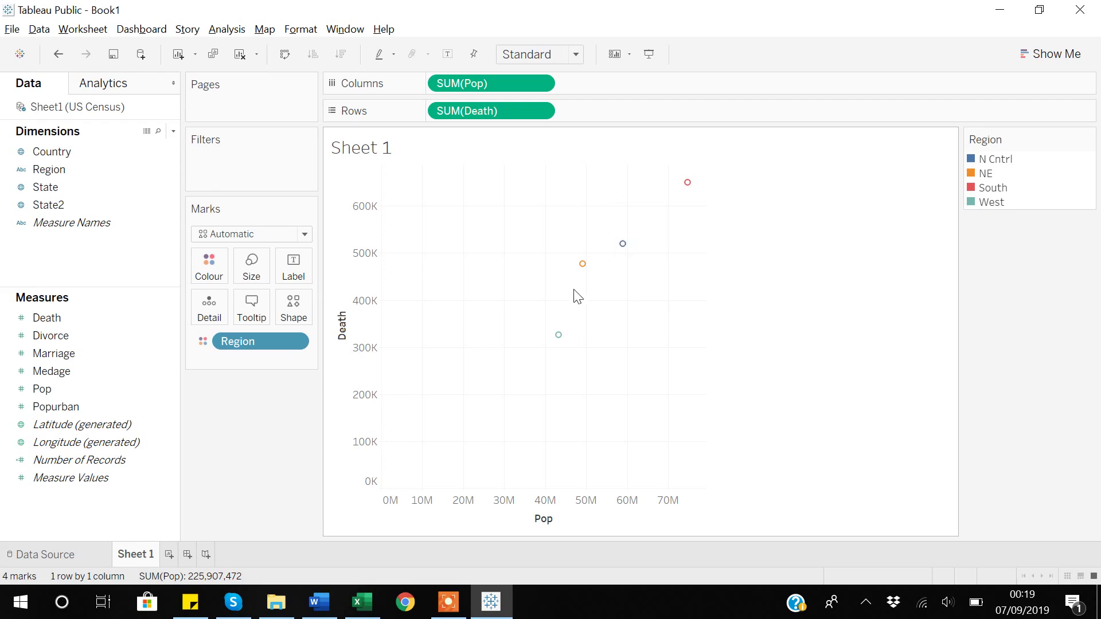
mouse_move(584, 274)
mouse_move(623, 253)
Turn on column filters for the US Census header row from the region cell
key(alt+Tab)
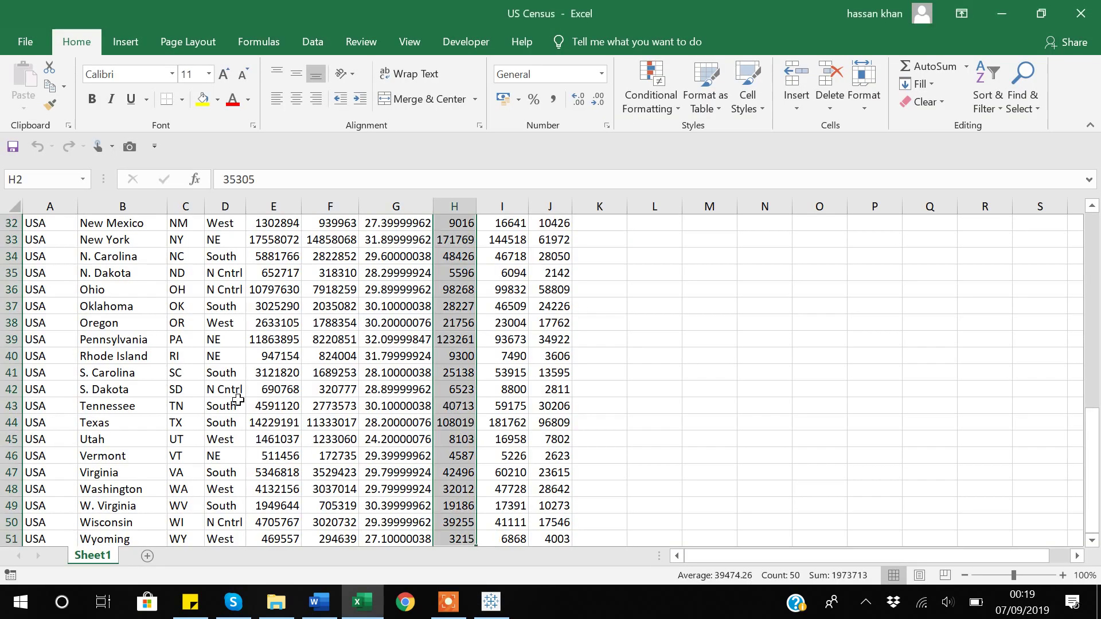
scroll(237, 400, up, 10)
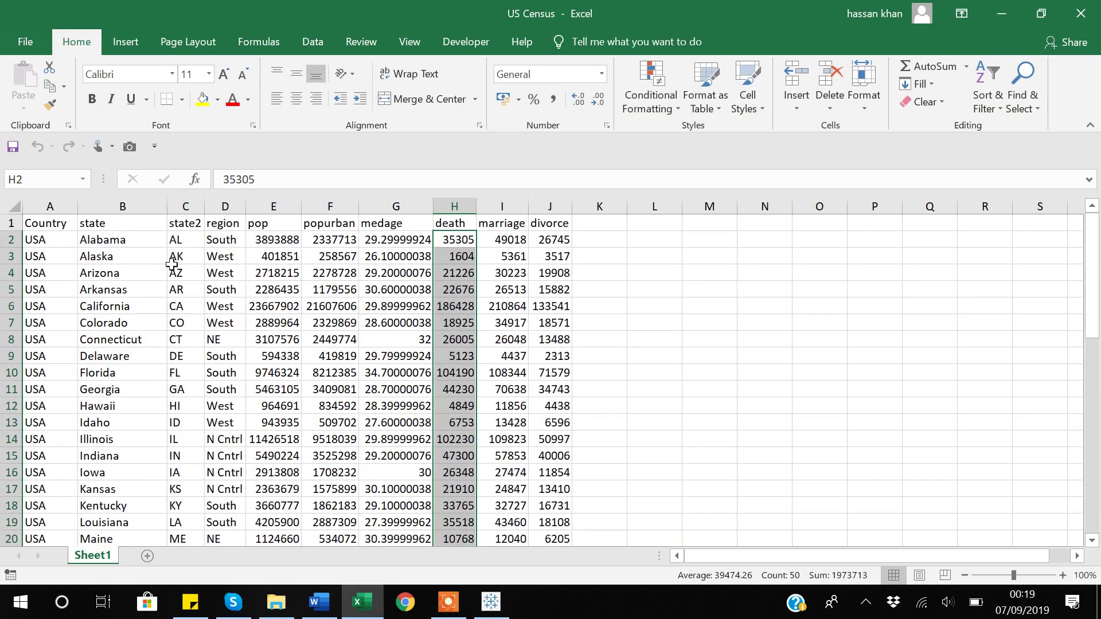
click(225, 224)
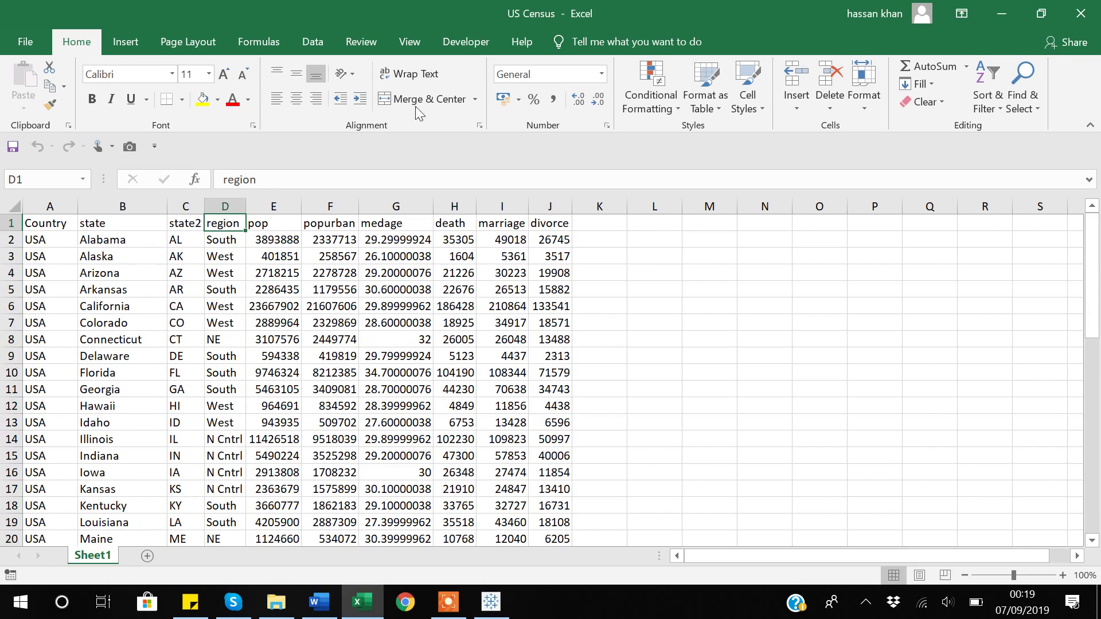
click(320, 44)
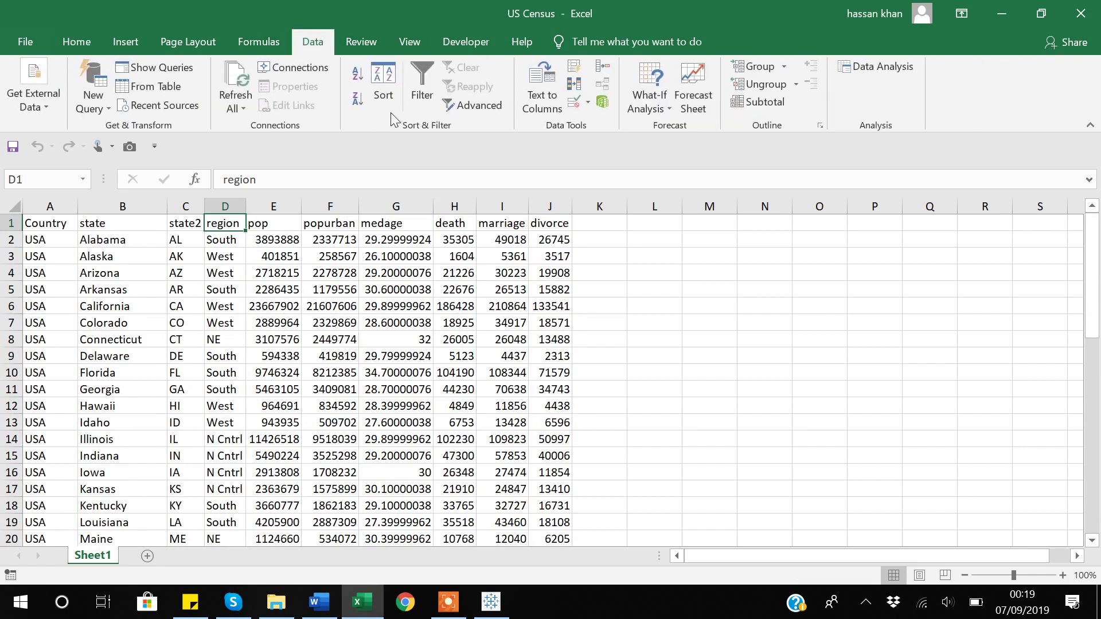
click(421, 93)
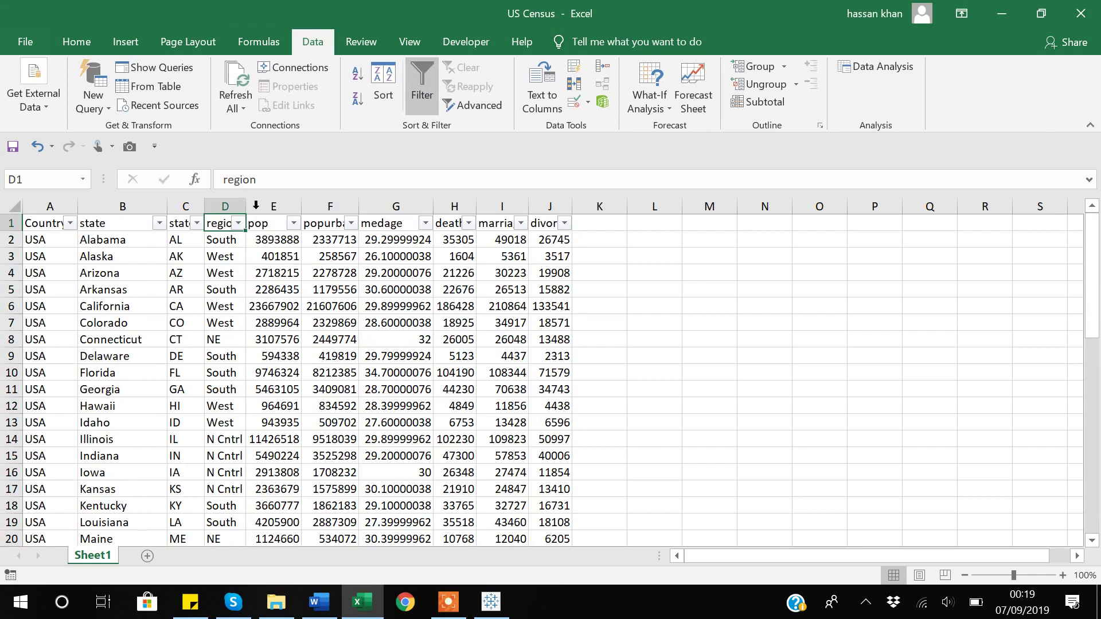
Sort the sheet A to Z by region
click(376, 82)
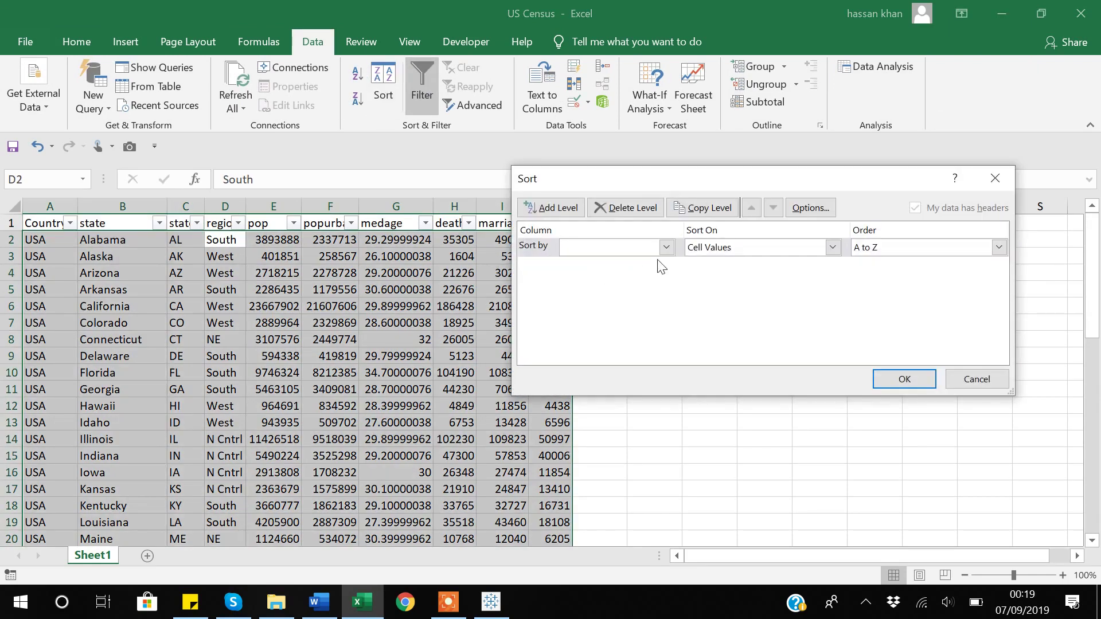
click(666, 247)
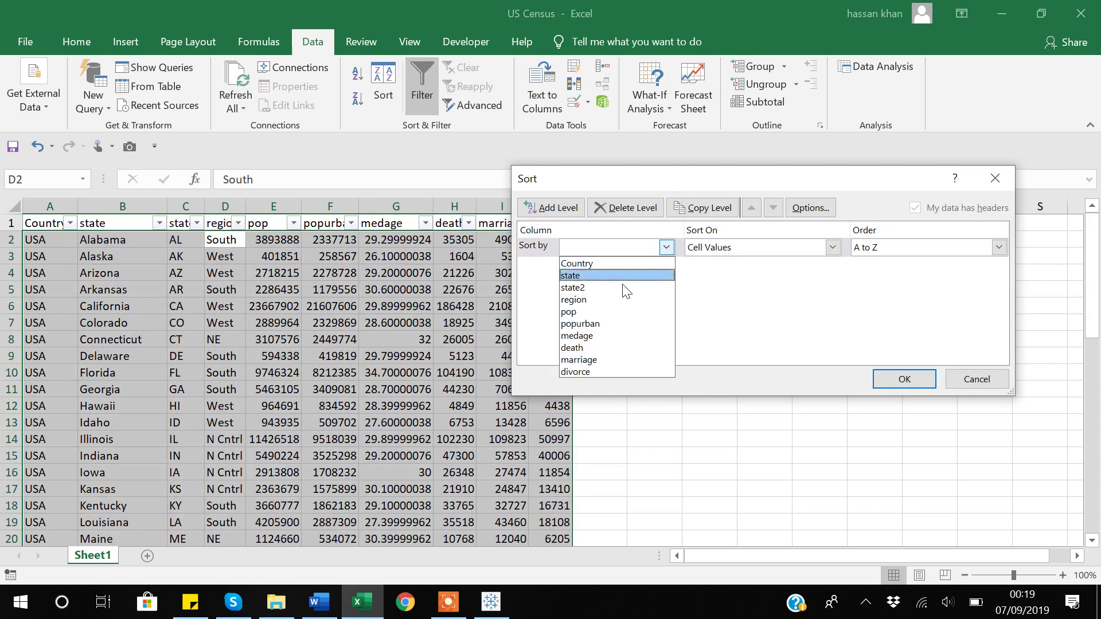
click(581, 300)
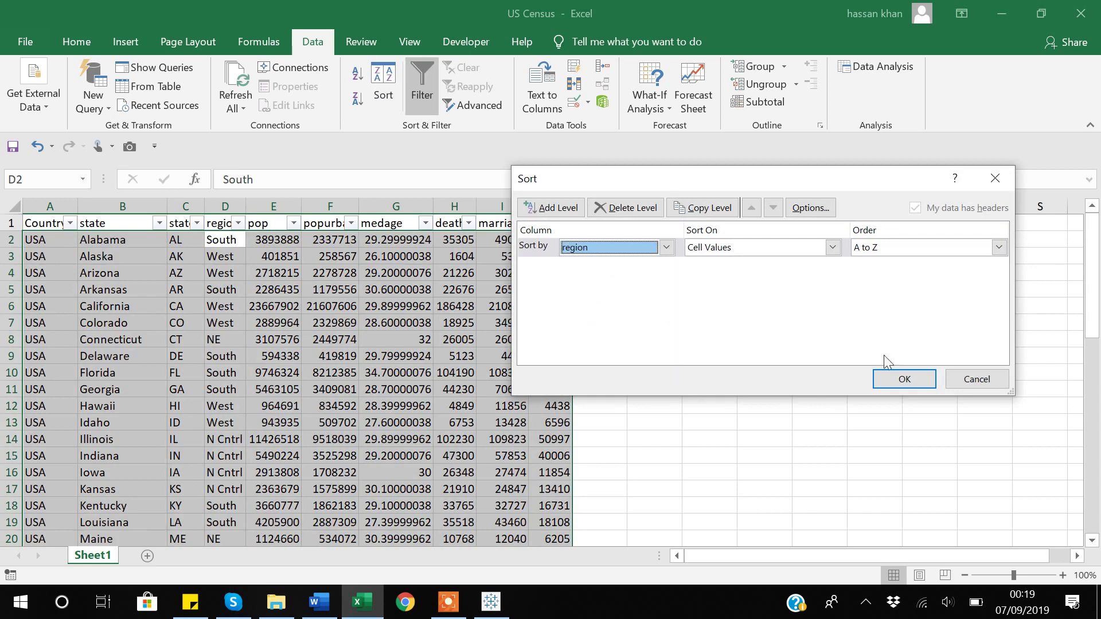
click(905, 379)
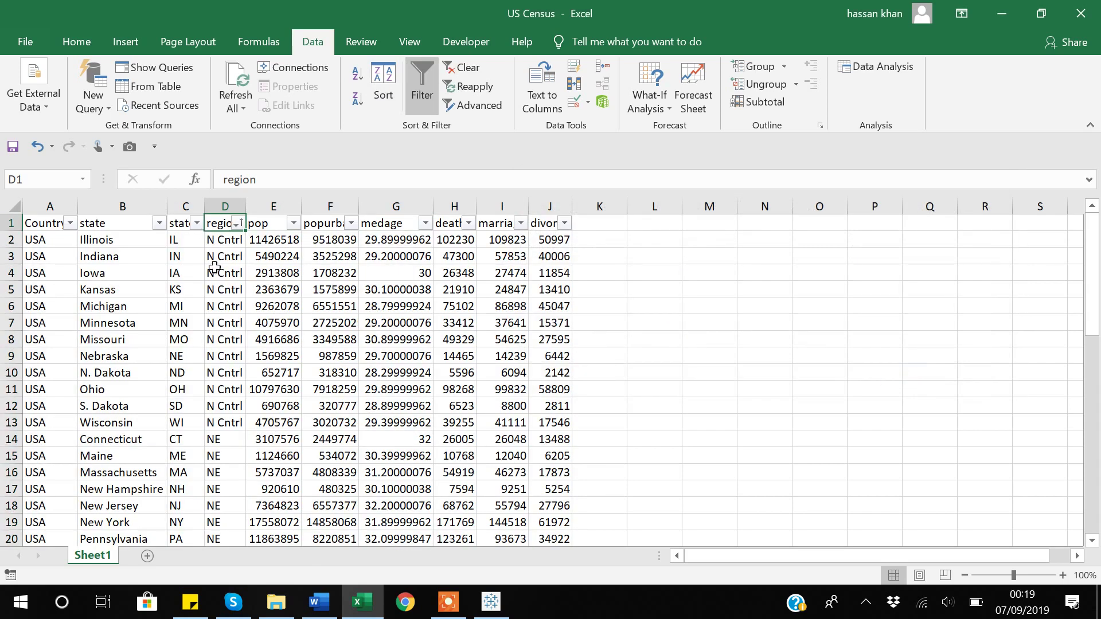
Read the N Cntrl point's tooltip (Pop 58,865,670, Death 519,738) and return to Excel
key(alt+Tab)
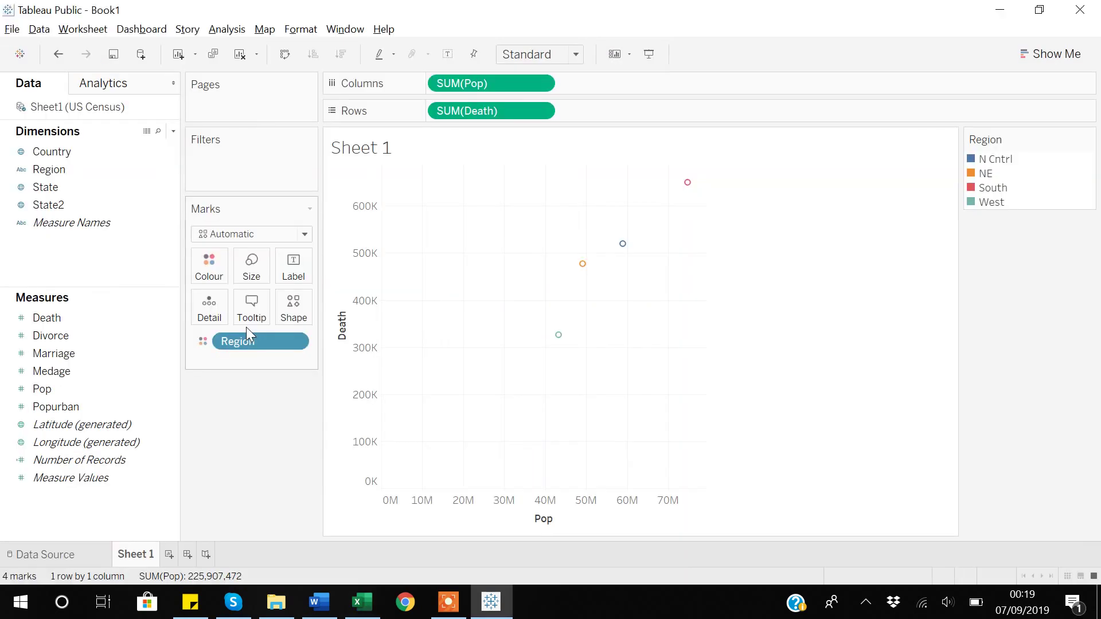
mouse_move(562, 343)
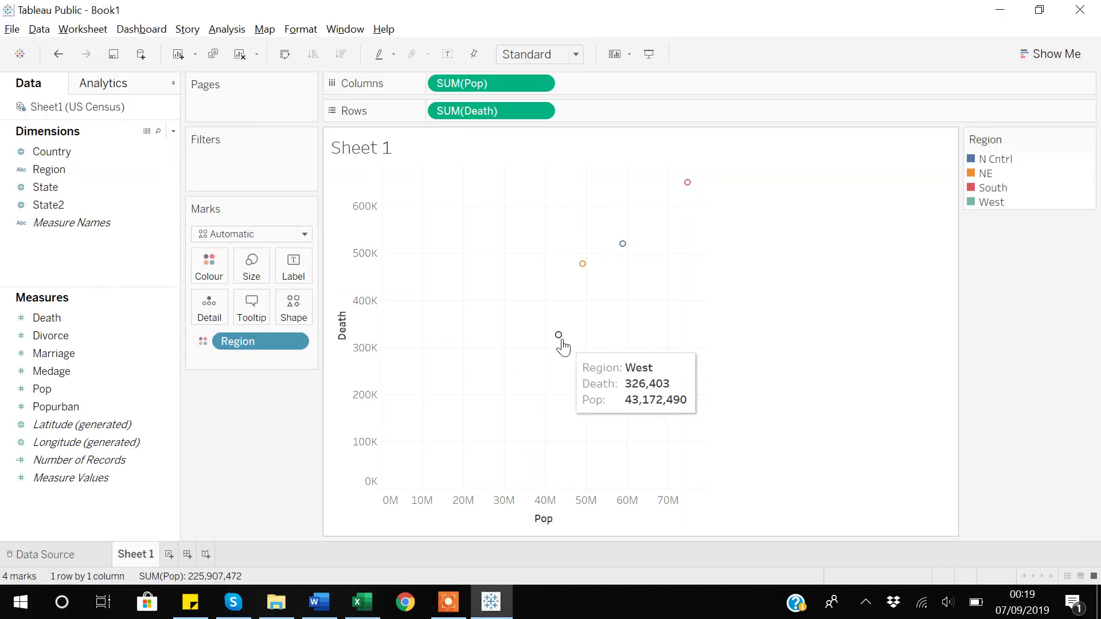
key(alt+Tab)
key(alt+Tab)
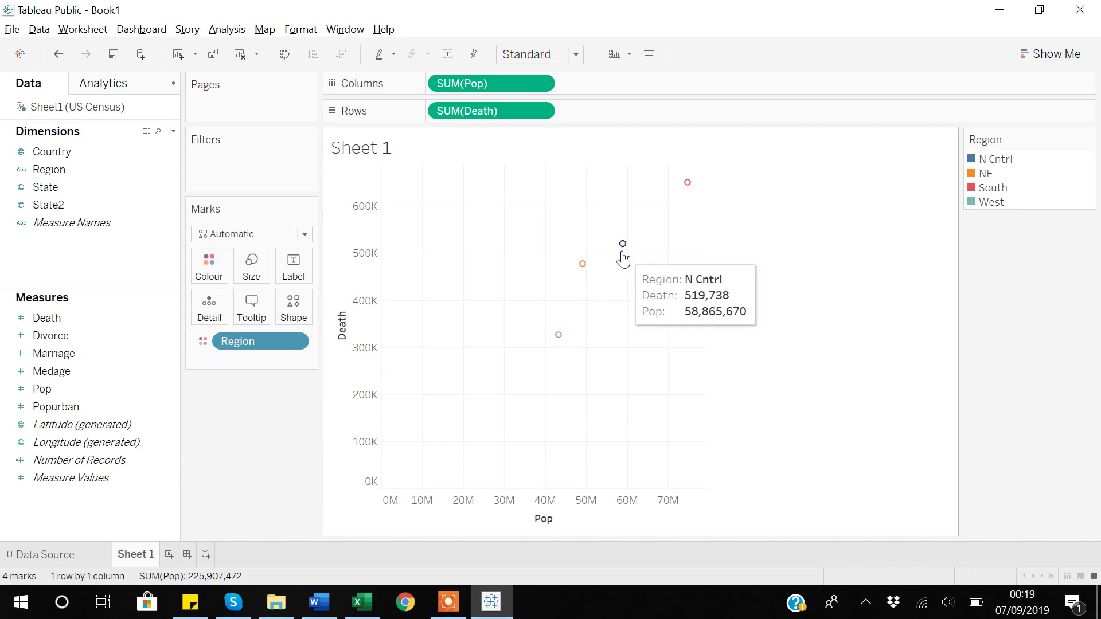
key(alt+Tab)
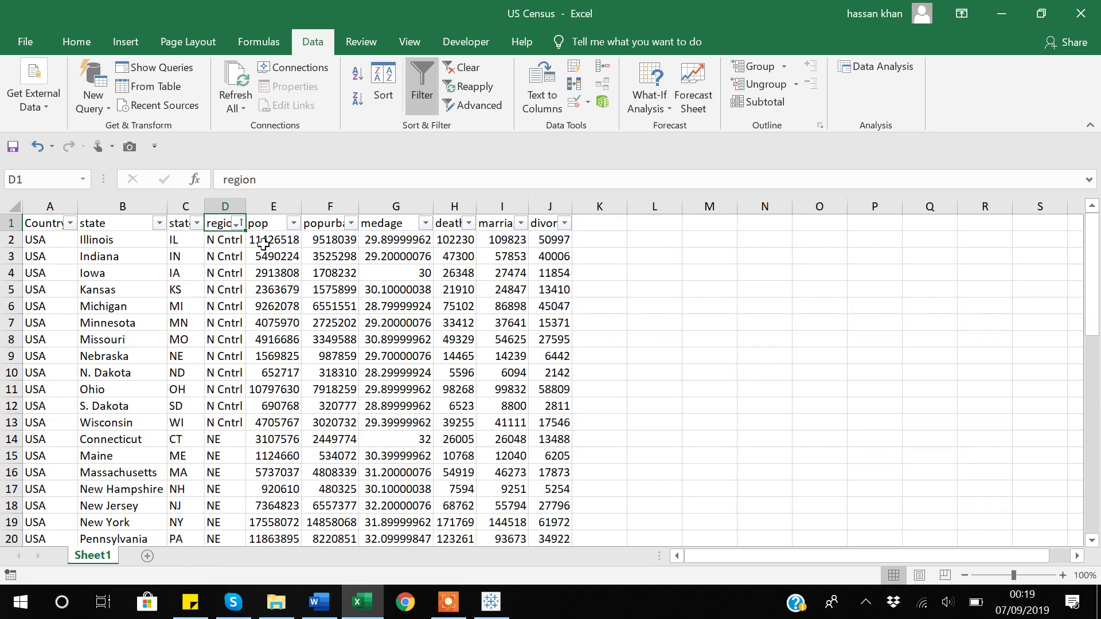
Select the 12 N Cntrl pop values (E2:E13) and confirm they sum to 58,865,670
click(263, 244)
key(shift+Down)
key(shift+Down)
key(shift+Down)
key(shift+Down)
key(shift+Down)
key(shift+Down)
key(shift+Down)
key(shift+Down)
key(shift+Down)
key(shift+Down)
key(shift+Down)
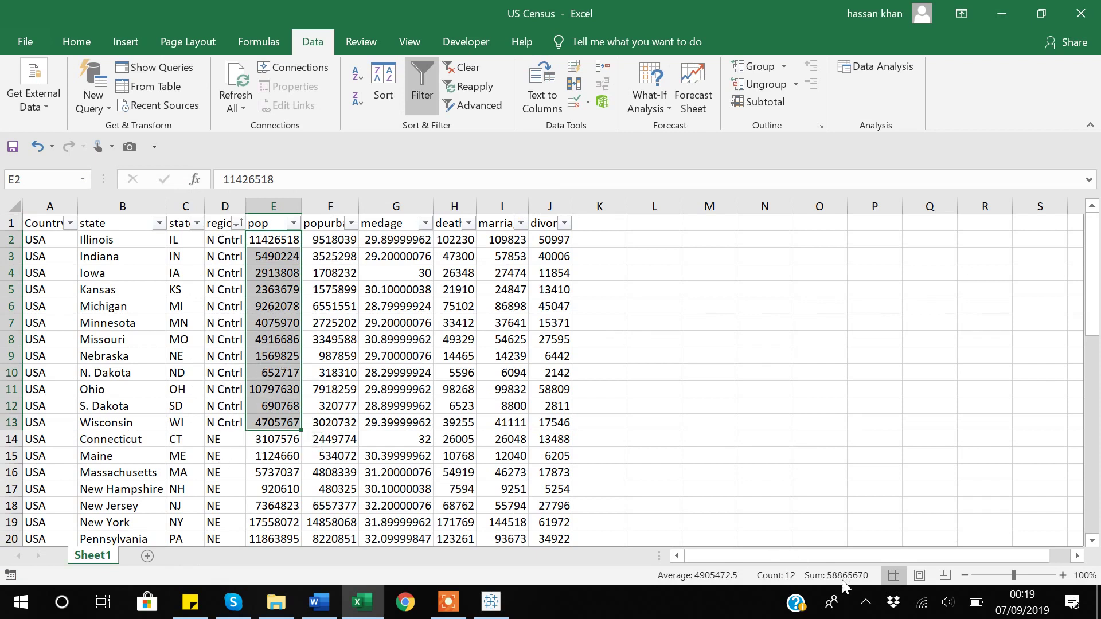
Recheck the N Cntrl point's tooltip against Excel's 58,865,670 total, then return to Excel
key(alt+Tab)
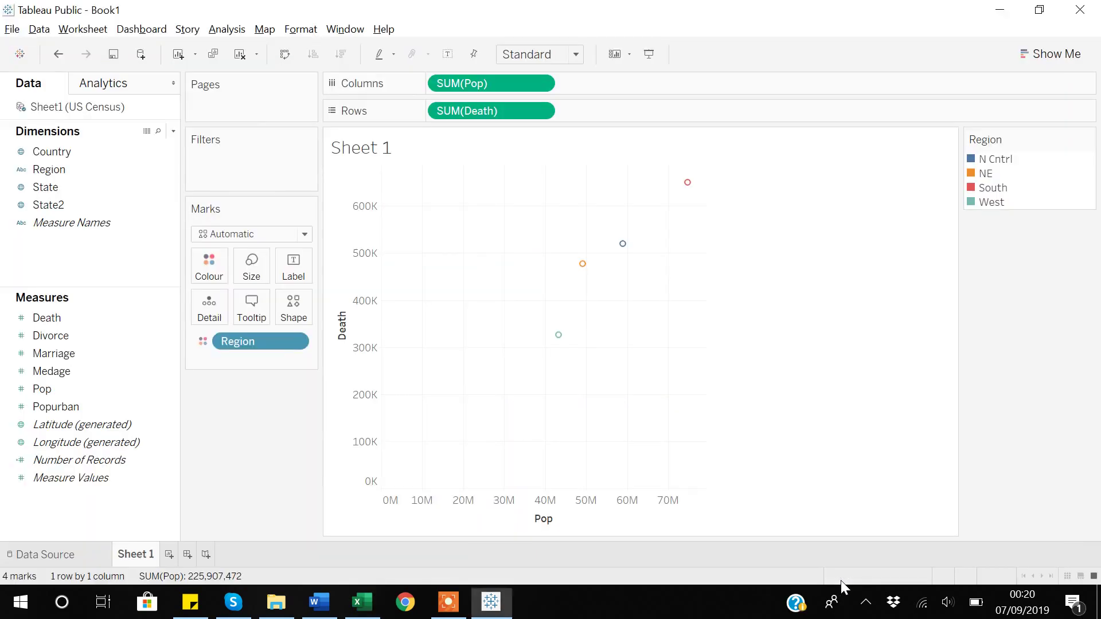
mouse_move(624, 253)
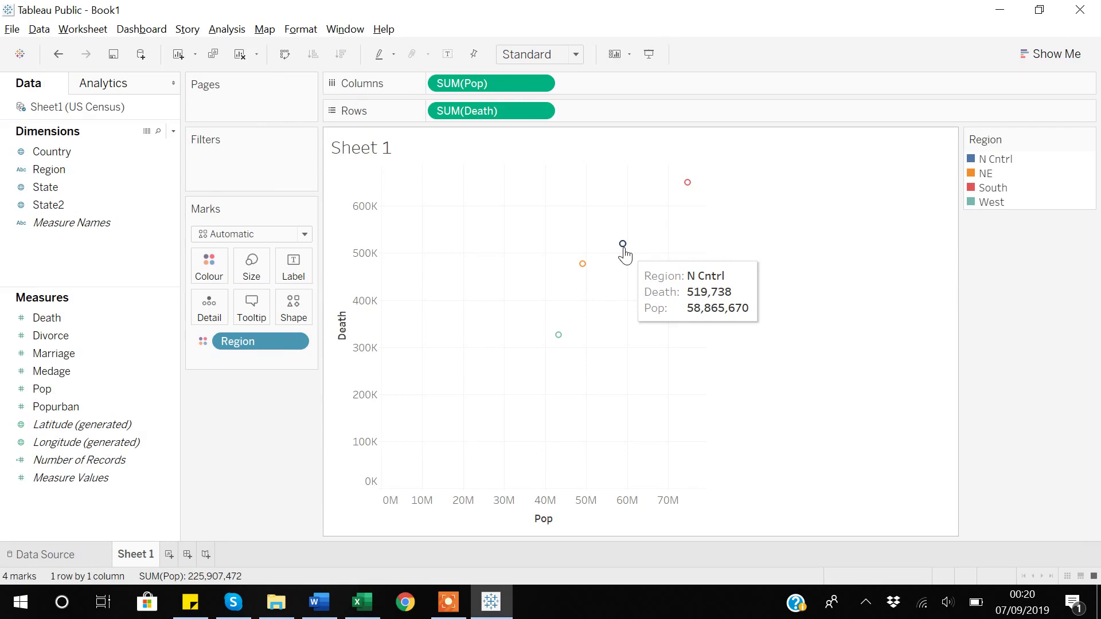
key(alt+Tab)
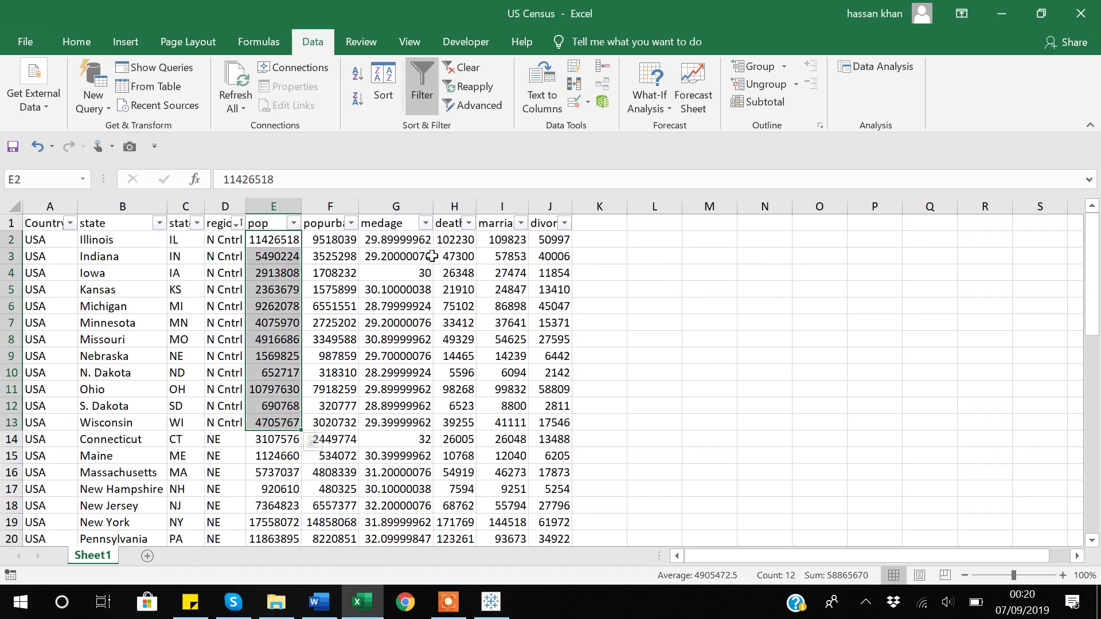
Check in Excel that the N Cntrl deaths in H2:H13 sum to 519738, then return to Tableau
click(459, 239)
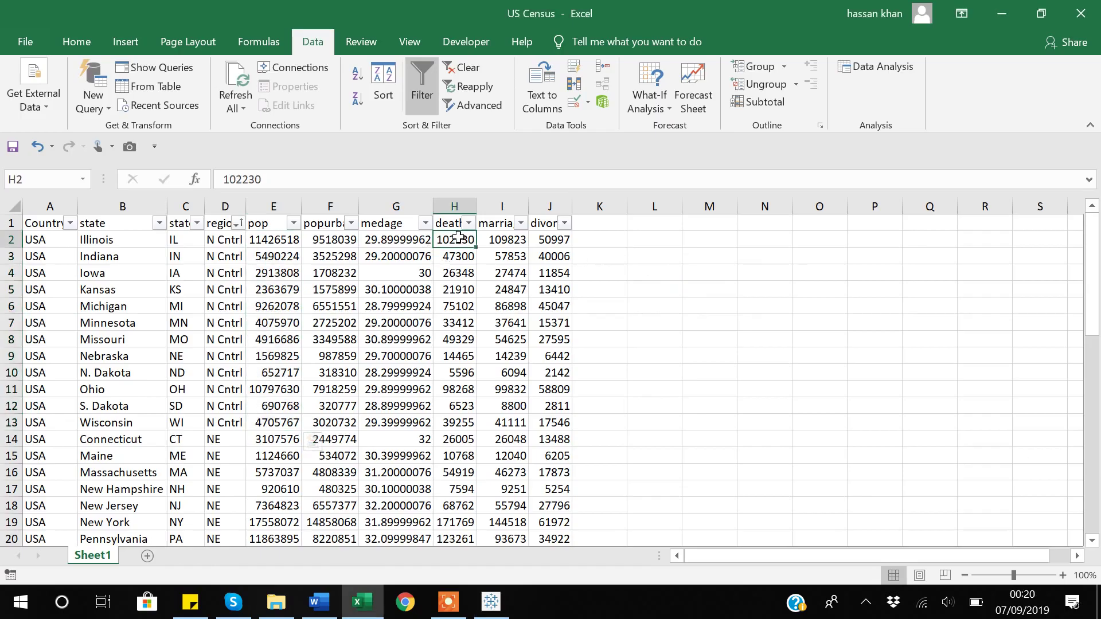
key(shift+Down)
key(shift+Down)
key(shift+Down)
key(shift+Down)
key(shift+Down)
key(shift+Down)
key(shift+Down)
key(shift+Down)
key(shift+Down)
key(shift+Down)
key(shift+Down)
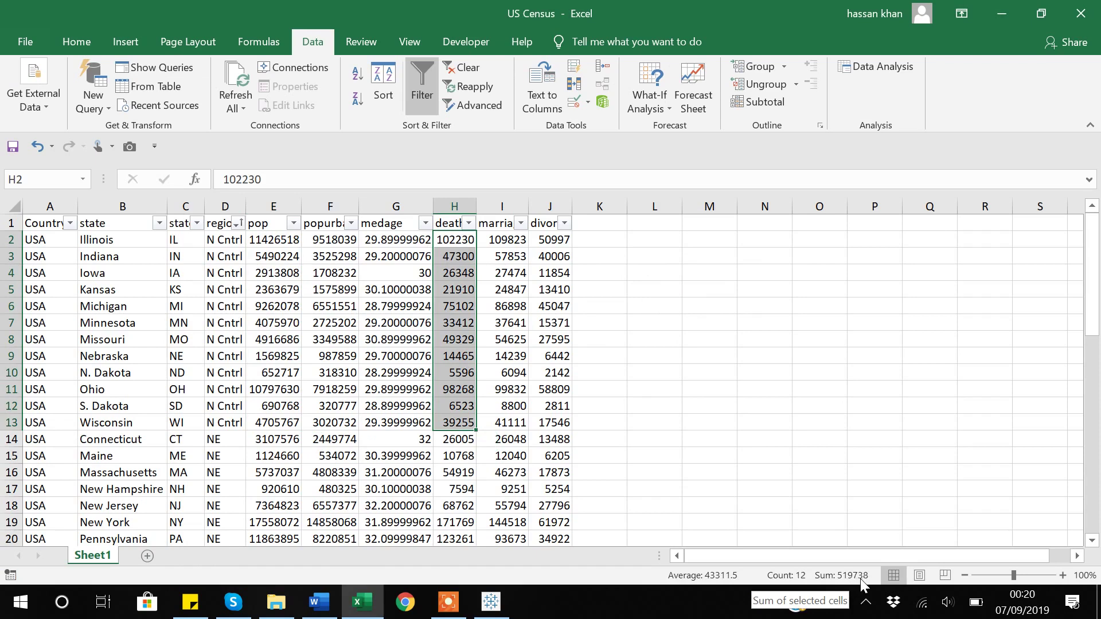
key(alt+Tab)
mouse_move(623, 247)
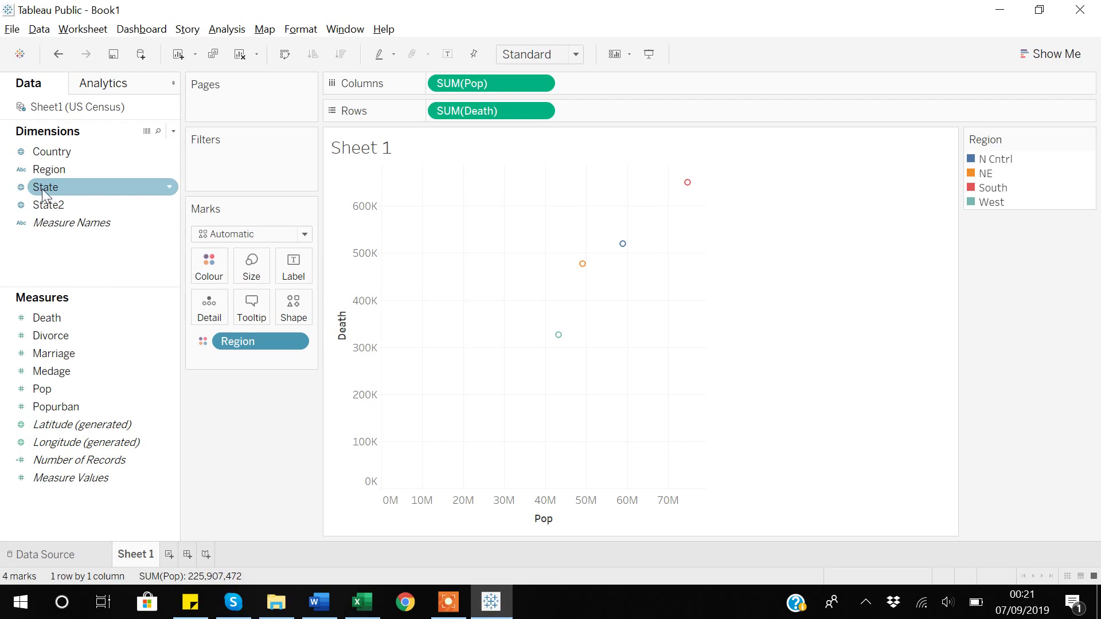
Add State to the Marks Detail card, giving 50 region-coloured state points
drag(43, 188, 206, 319)
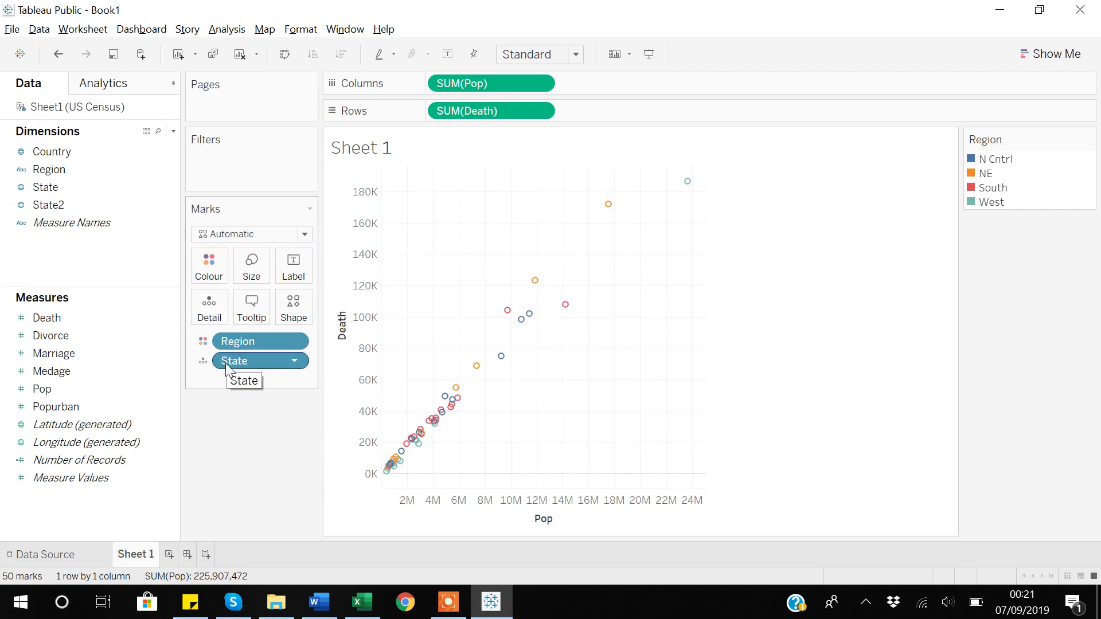
mouse_move(400, 460)
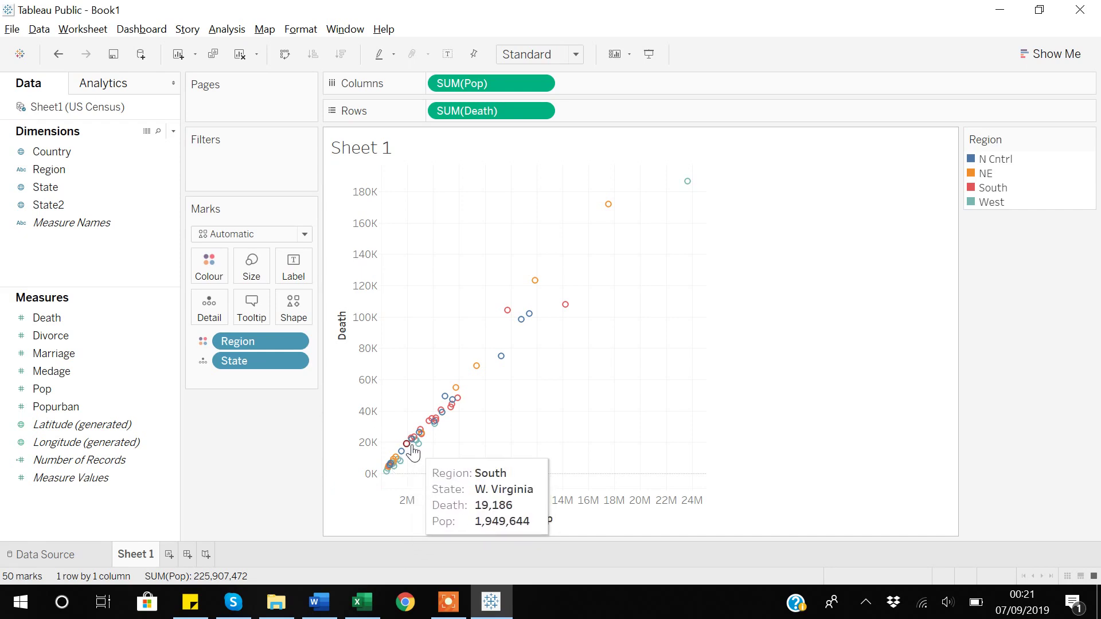
mouse_move(419, 440)
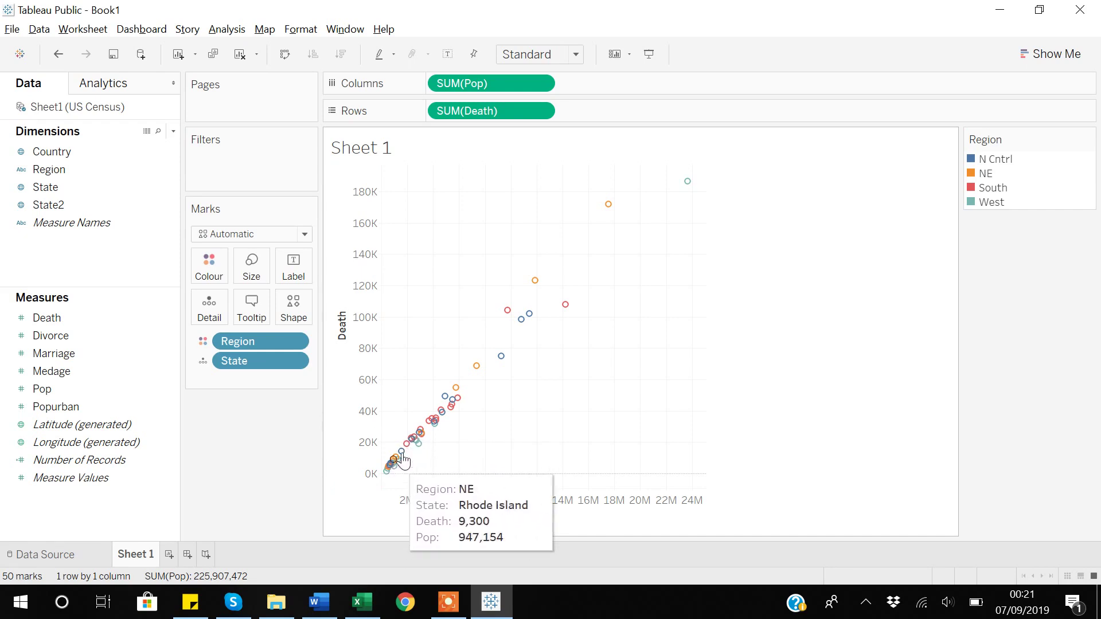
mouse_move(448, 406)
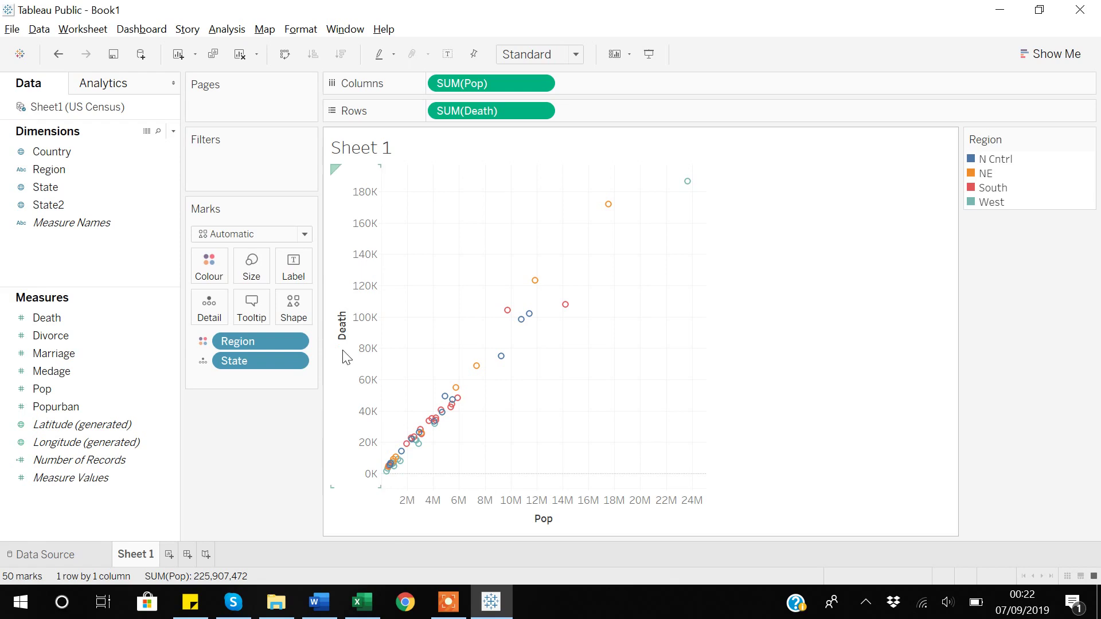
Add a Linear trend line from the Analytics pane, producing one line per region
click(105, 85)
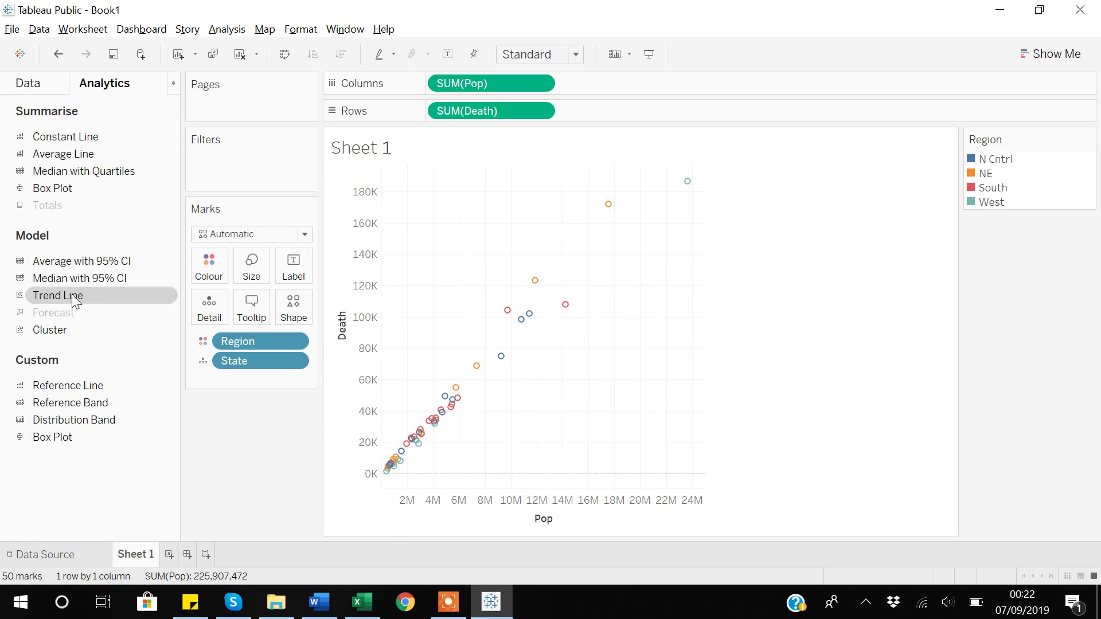
drag(71, 294, 460, 190)
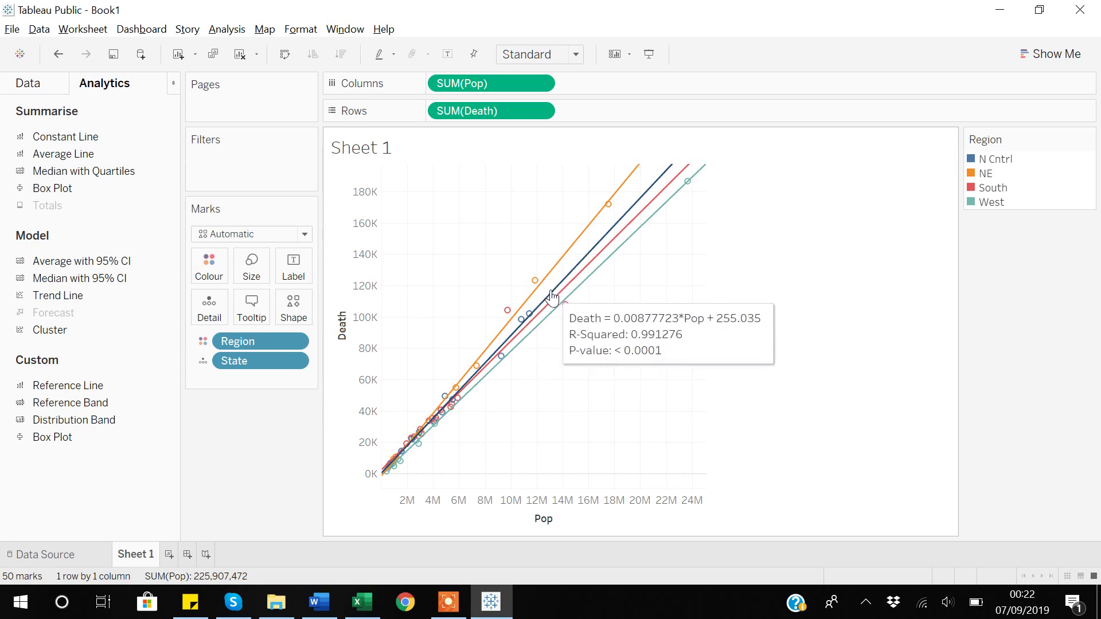
mouse_move(551, 311)
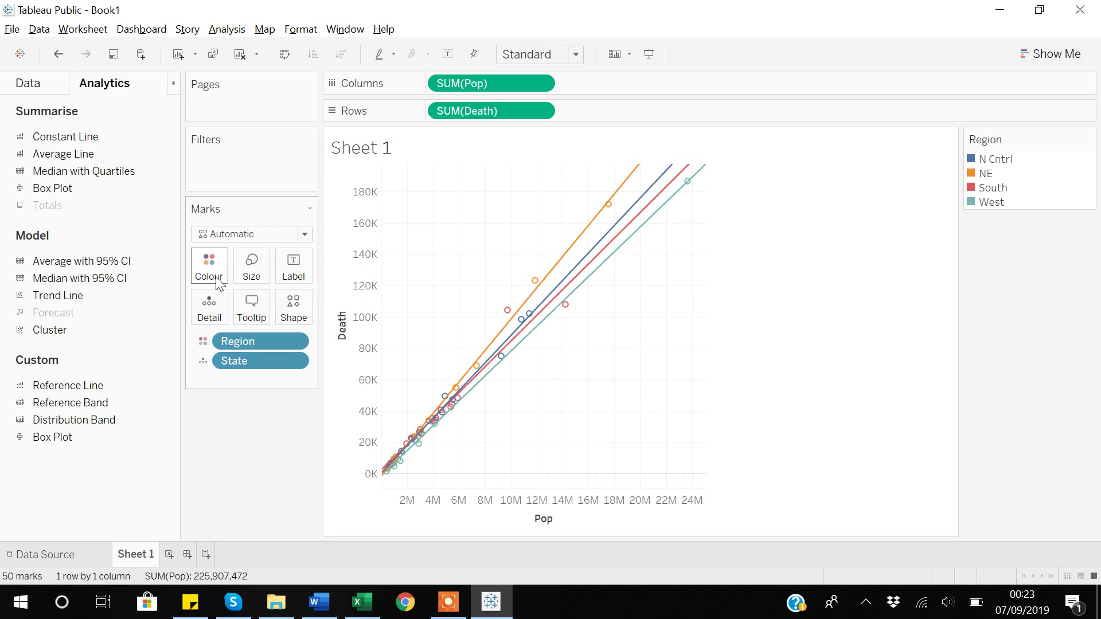
click(294, 343)
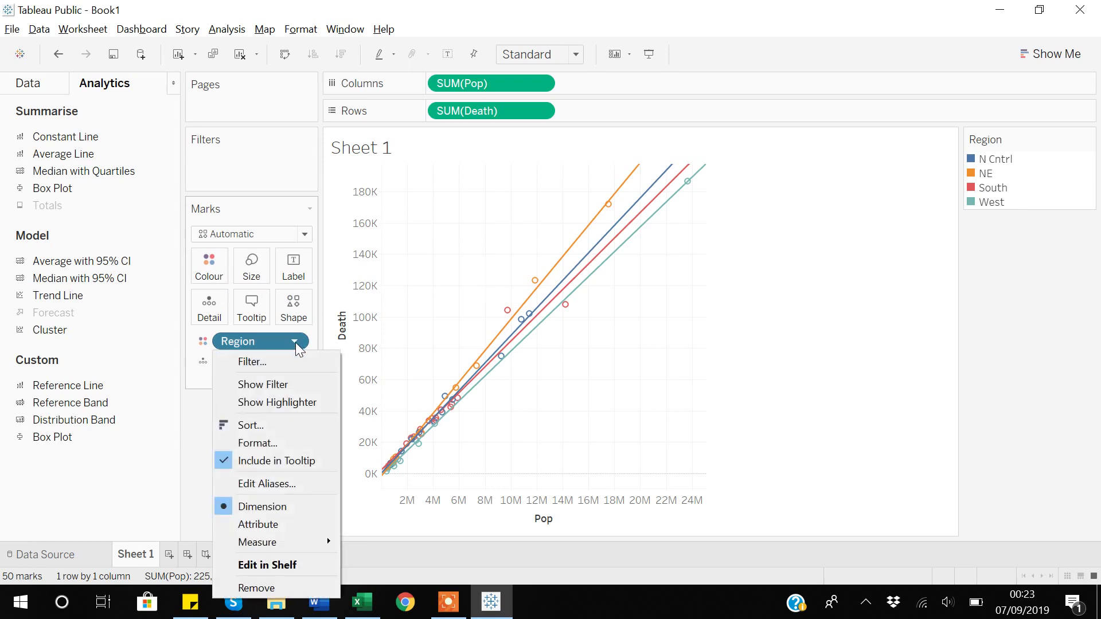
Remove Region from the Marks card, leaving uncoloured points with one trend line
click(264, 590)
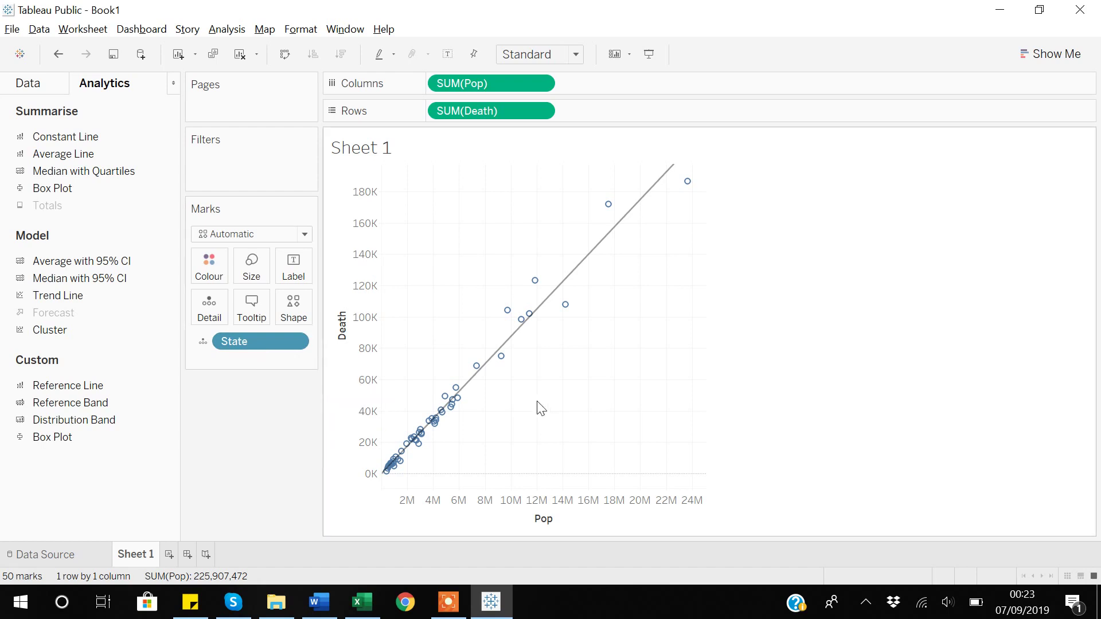
mouse_move(469, 390)
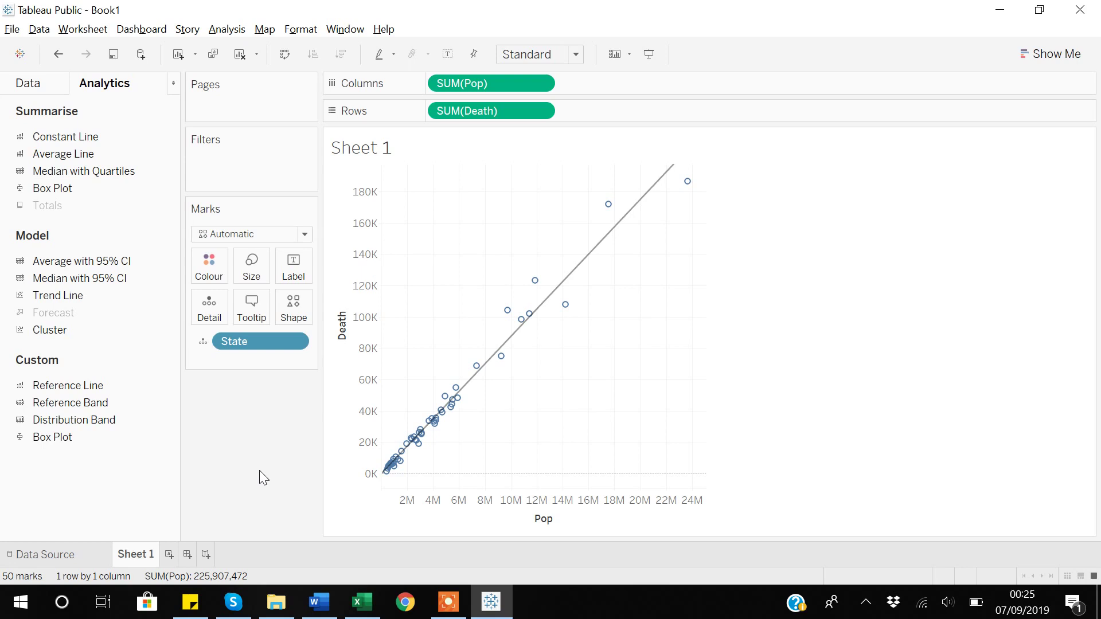
click(449, 602)
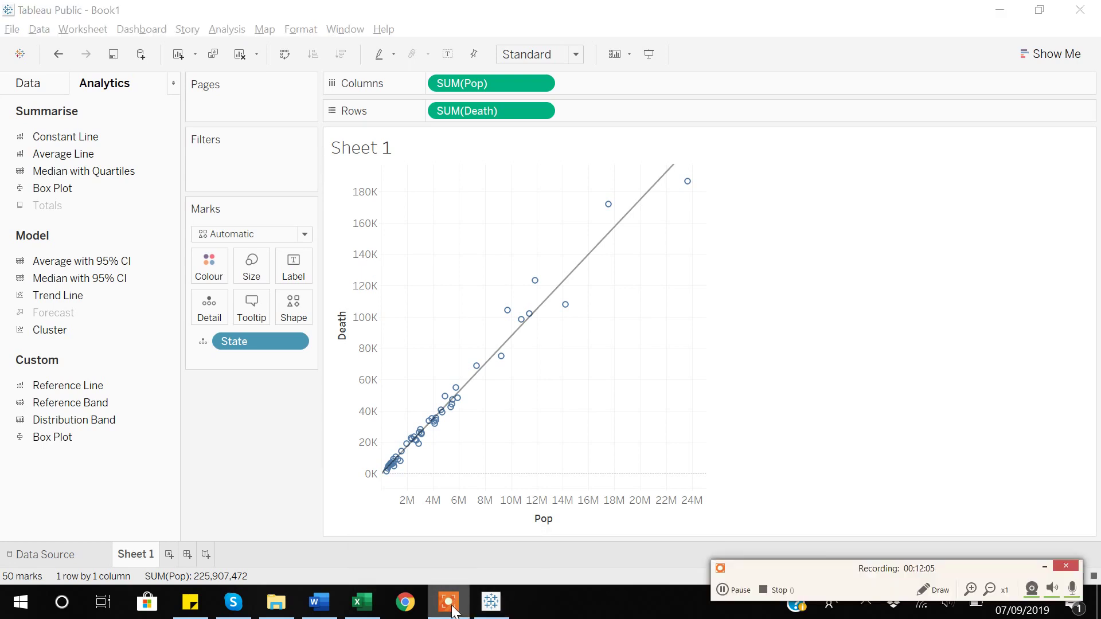